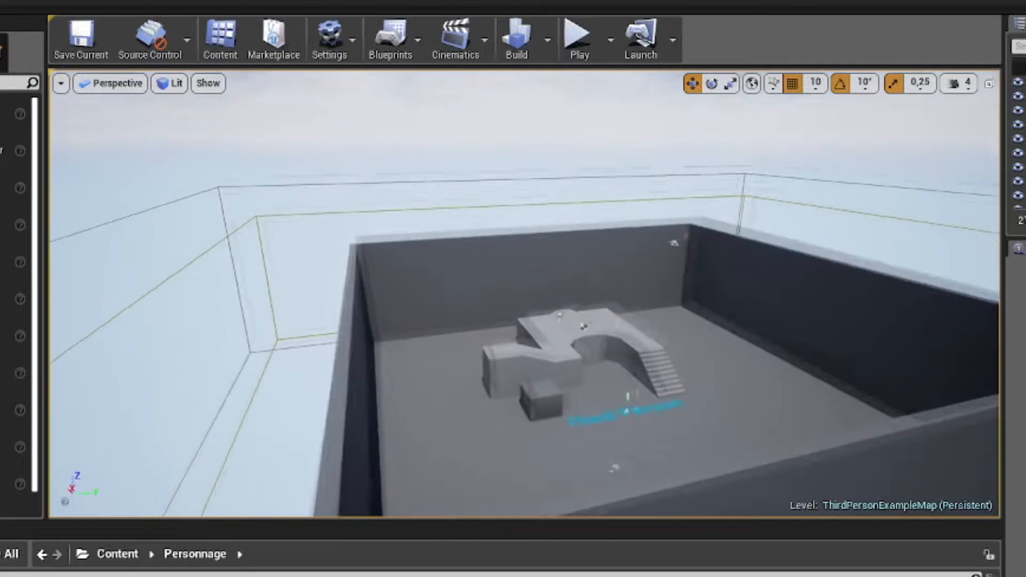
Delete the larger platform pieces, stairs, surrounding walls and Third Person text from the level, but keep the referenced light source
{"action": "key", "text": "s"}
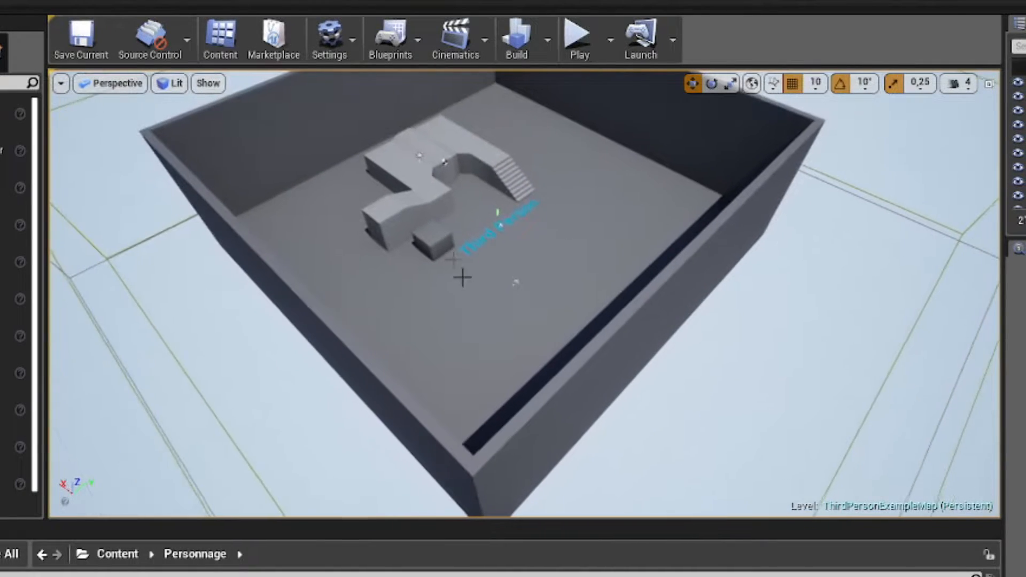
{"action": "left_click", "coordinate": [414, 210]}
{"action": "left_click", "coordinate": [411, 173], "text": "ctrl"}
{"action": "left_click", "coordinate": [433, 133], "text": "ctrl"}
{"action": "left_click", "coordinate": [521, 184], "text": "ctrl"}
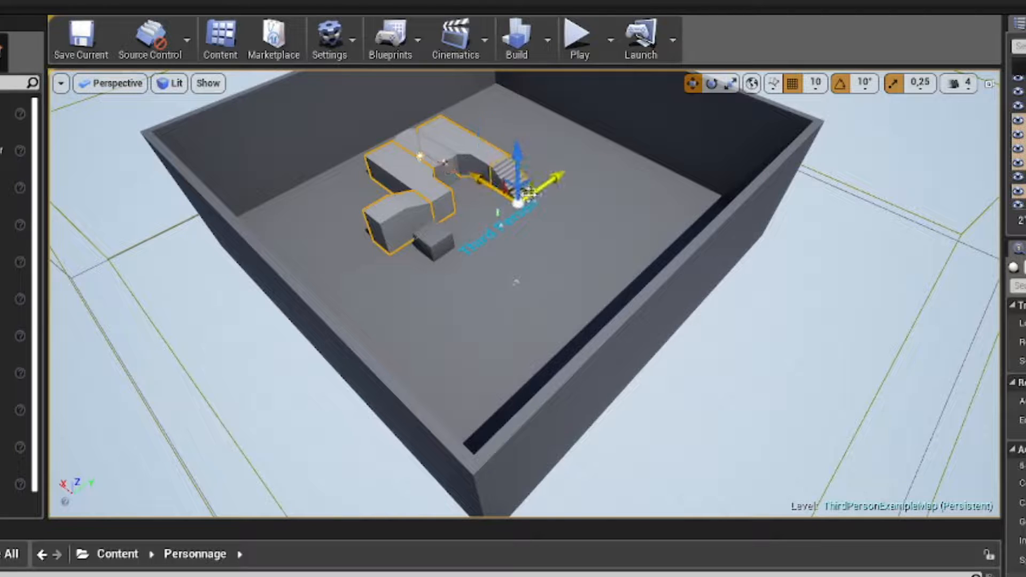
{"action": "left_click", "coordinate": [668, 219], "text": "ctrl"}
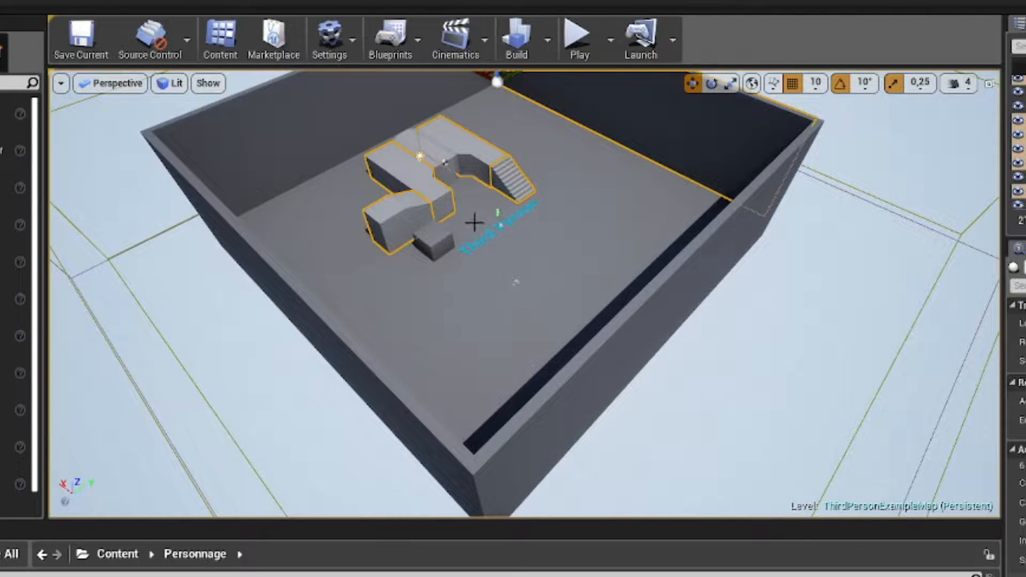
{"action": "left_click", "coordinate": [499, 214], "text": "ctrl"}
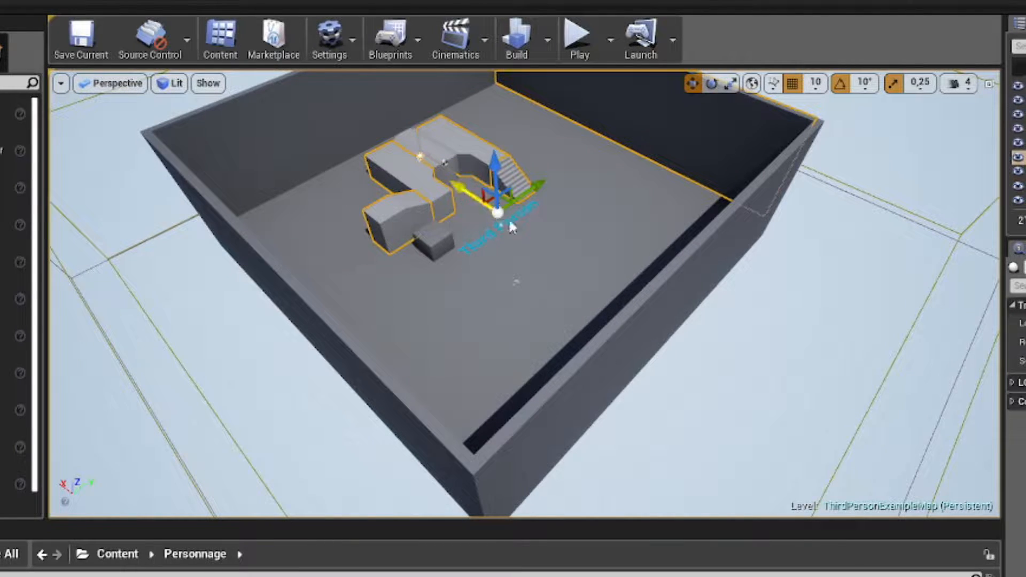
{"action": "left_click", "coordinate": [678, 284], "text": "ctrl"}
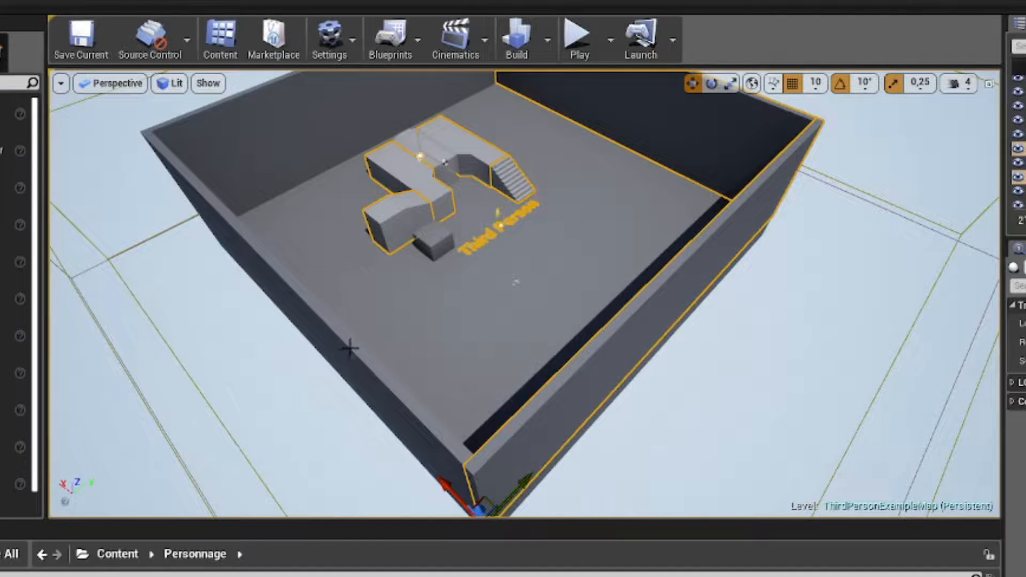
{"action": "left_click", "coordinate": [282, 134], "text": "ctrl"}
{"action": "left_click", "coordinate": [283, 270], "text": "ctrl"}
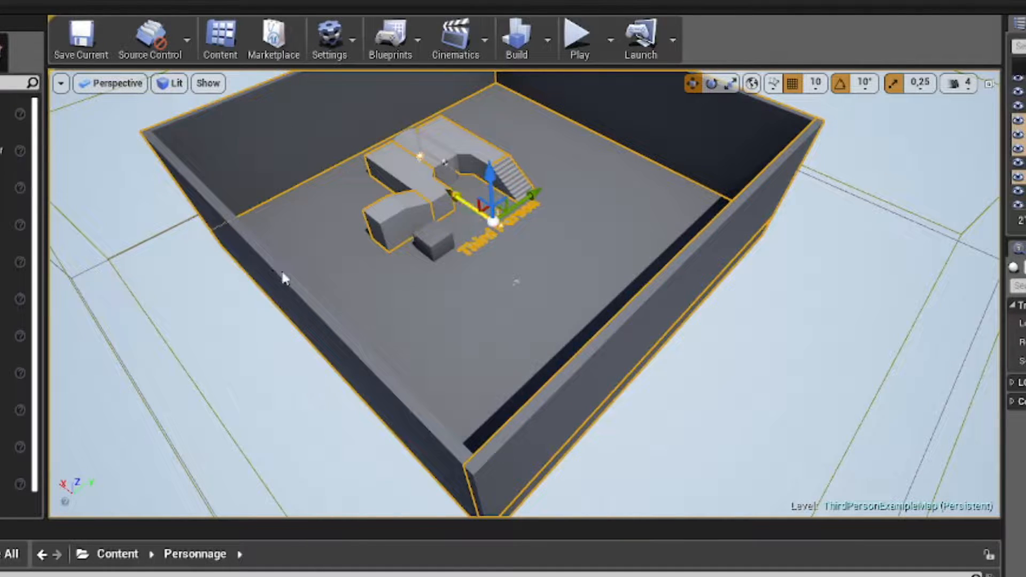
{"action": "left_click", "coordinate": [284, 275], "text": "ctrl"}
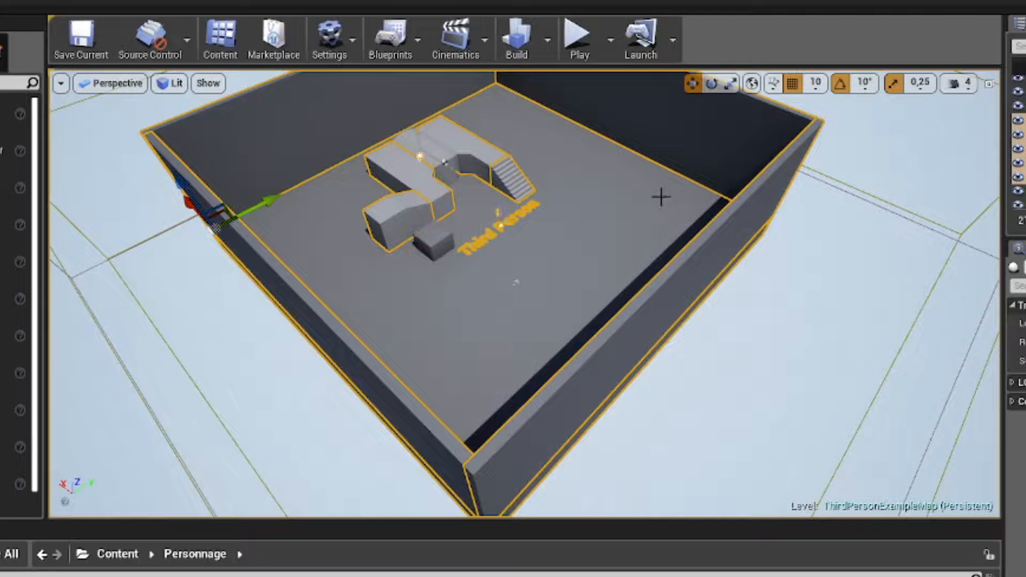
{"action": "key", "text": "Delete"}
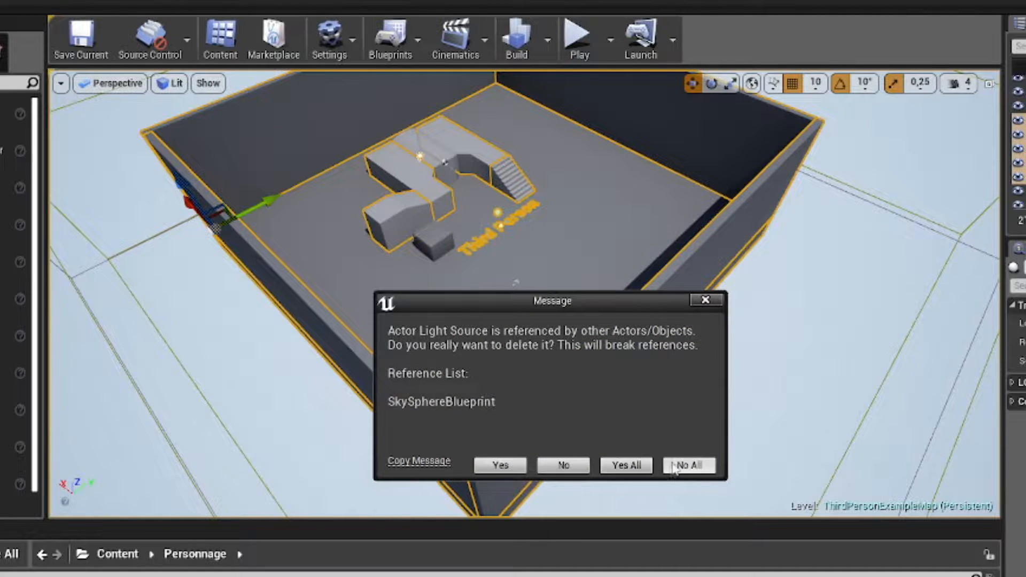
{"action": "left_click", "coordinate": [705, 300]}
Delete the remaining rounded platform block and the small cube from the level
{"action": "right_click_drag", "start_coordinate": [543, 195], "coordinate": [514, 220]}
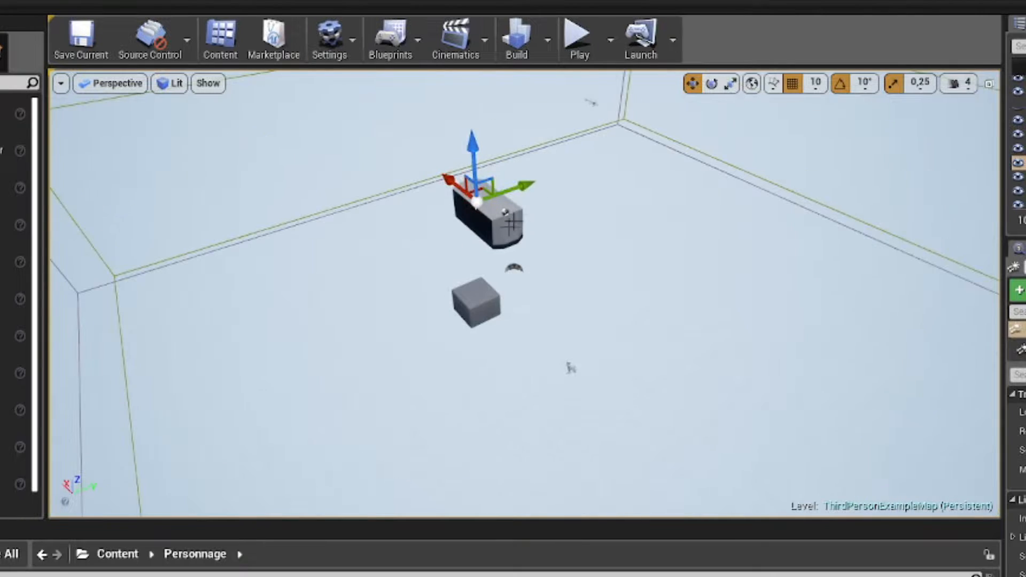
{"action": "key", "text": "Delete"}
{"action": "left_click", "coordinate": [478, 300]}
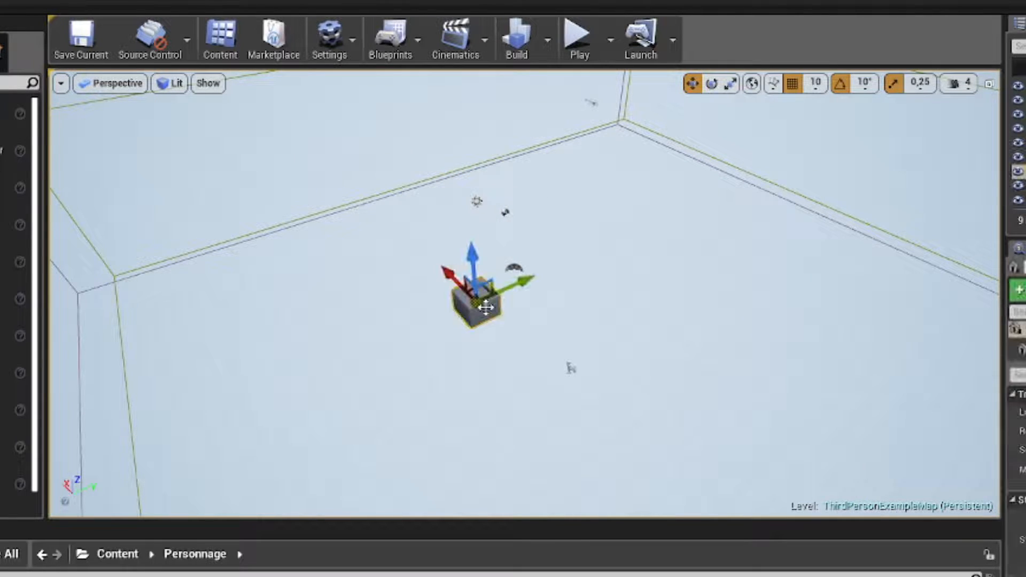
{"action": "key", "text": "Delete"}
Delete the two large wireframe volumes surrounding the play area and save the level
{"action": "right_click_drag", "start_coordinate": [621, 287], "coordinate": [695, 249]}
{"action": "left_click", "coordinate": [624, 280]}
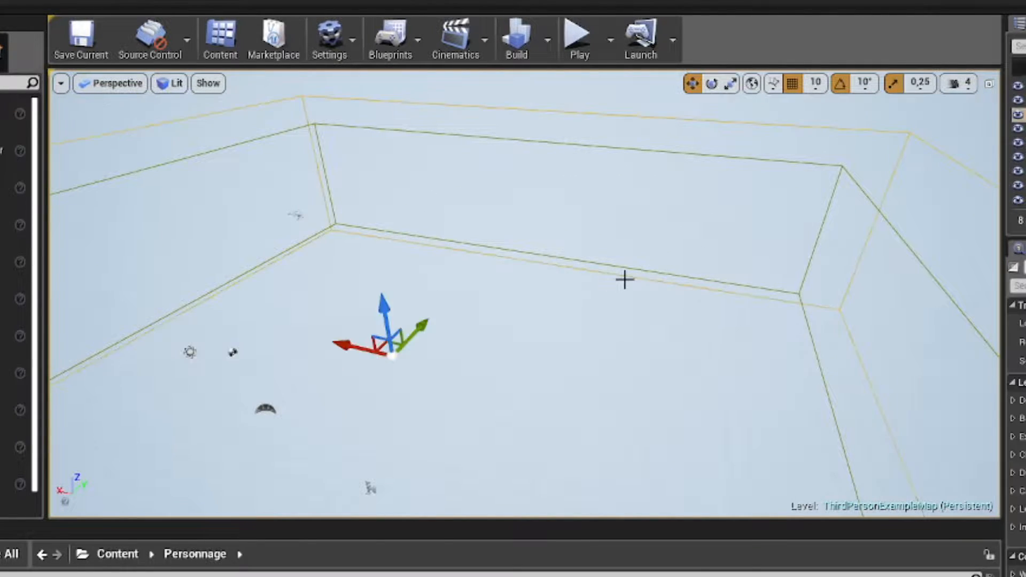
{"action": "key", "text": "Delete"}
{"action": "left_click", "coordinate": [620, 265]}
{"action": "key", "text": "Delete"}
{"action": "right_click_drag", "start_coordinate": [621, 265], "coordinate": [676, 220]}
{"action": "key", "text": "ctrl+s"}
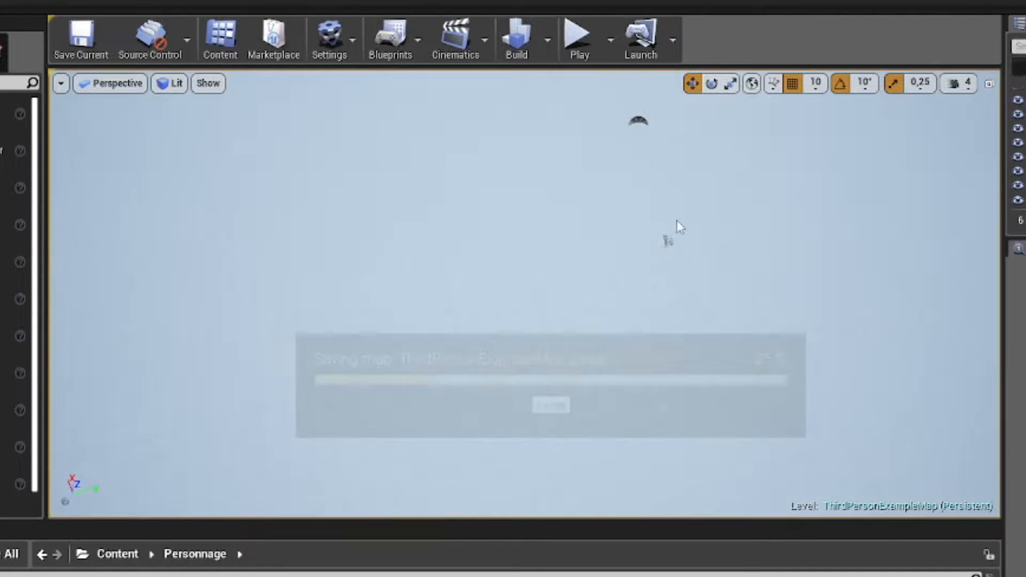
Create a new landscape of 8 × 8 components with 63×63-quad sections, and set the Light Source's mobility to Movable
{"action": "right_click_drag", "start_coordinate": [756, 190], "coordinate": [855, 48]}
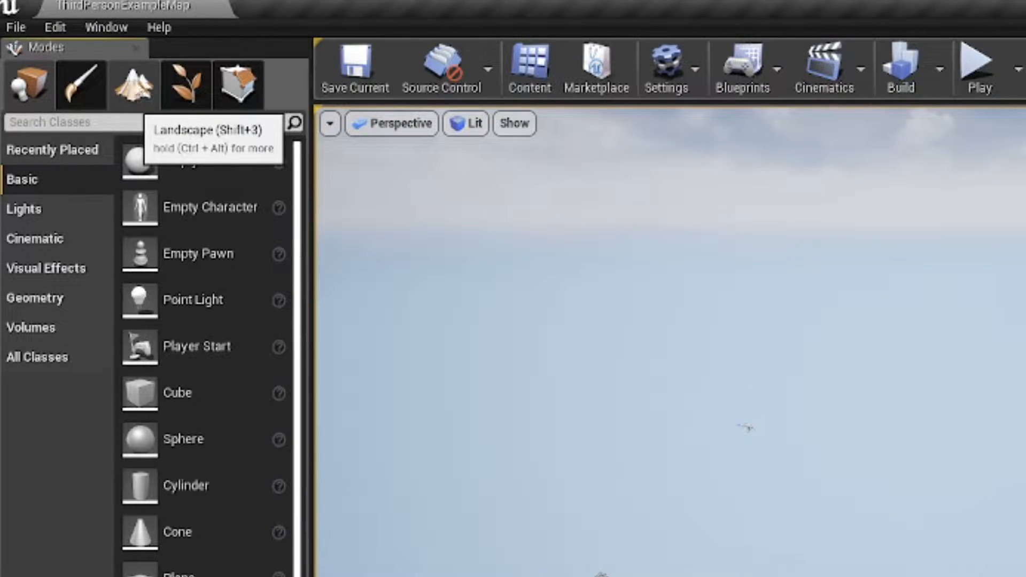
{"action": "left_click", "coordinate": [132, 102]}
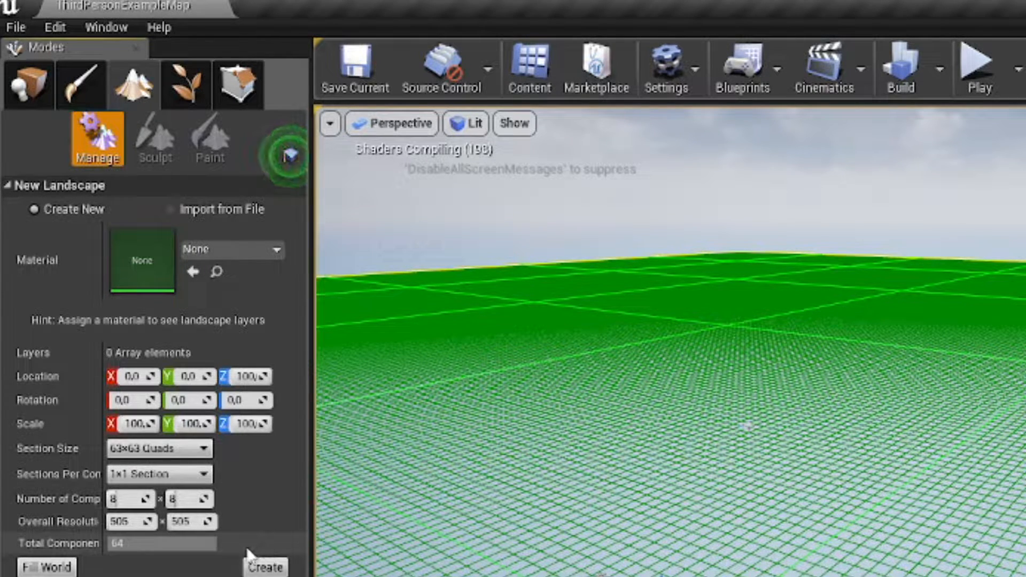
{"action": "left_click", "coordinate": [264, 568]}
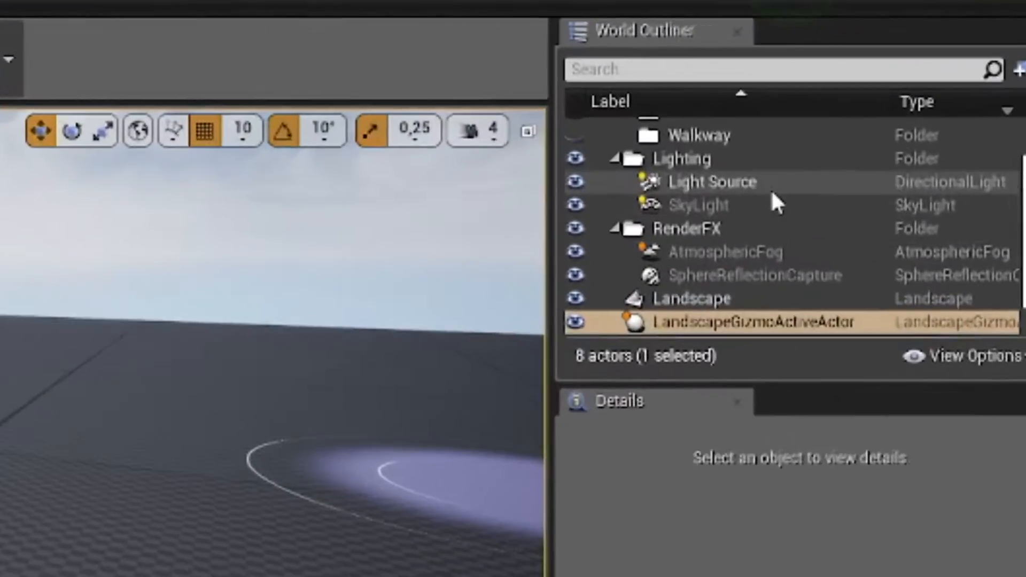
{"action": "left_click", "coordinate": [877, 112]}
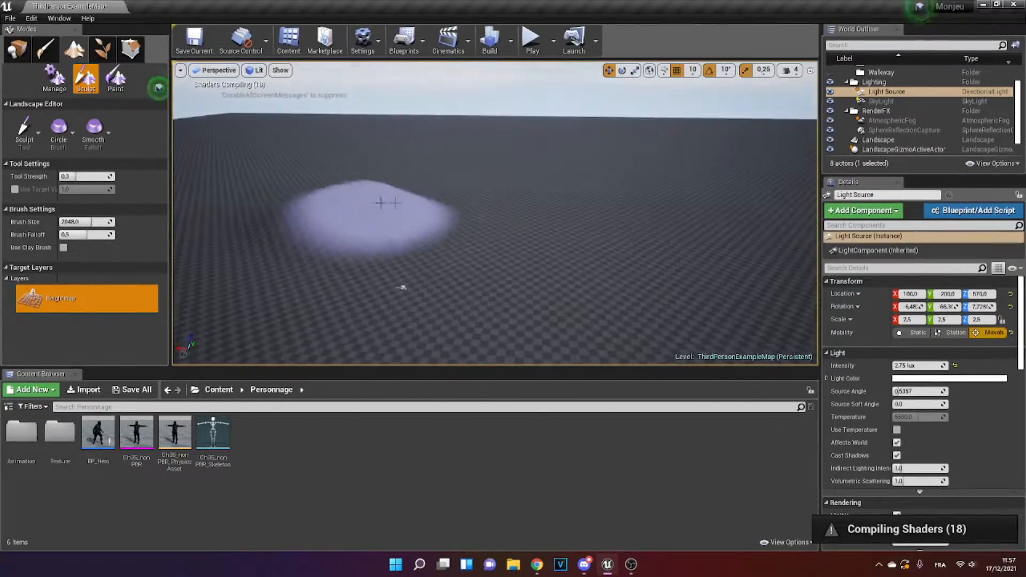
Sculpt hills around the landscape with the circle brush at size 2048 and strength 0.3, and briefly playtest the terrain
{"action": "right_click_drag", "start_coordinate": [527, 199], "coordinate": [458, 195]}
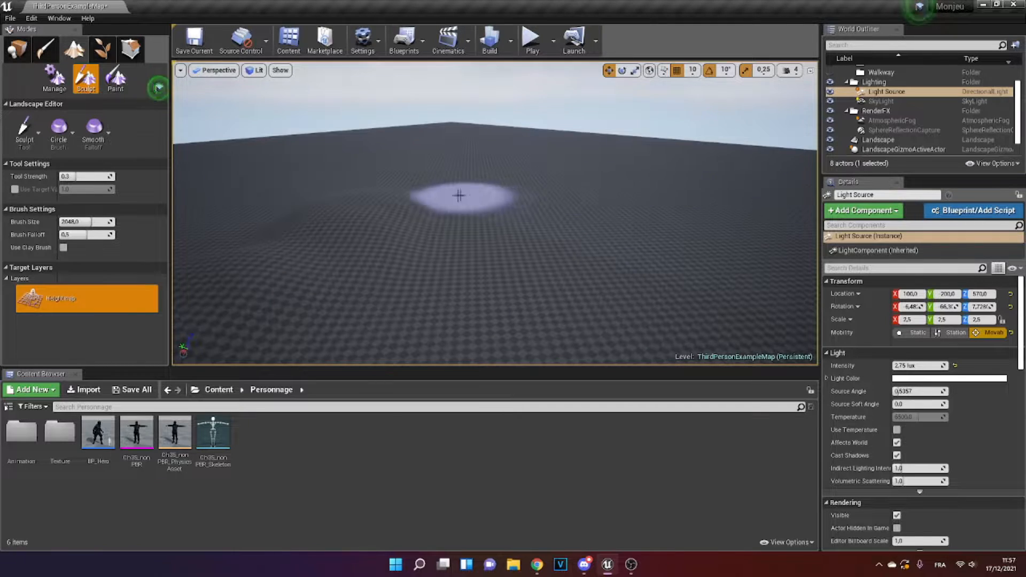
{"action": "mouse_move", "coordinate": [393, 188]}
{"action": "right_mouse_down"}
{"action": "mouse_move", "coordinate": [332, 206]}
{"action": "mouse_move", "coordinate": [470, 201]}
{"action": "right_mouse_up"}
{"action": "mouse_move", "coordinate": [478, 254]}
{"action": "right_mouse_down"}
{"action": "mouse_move", "coordinate": [378, 174]}
{"action": "mouse_move", "coordinate": [540, 181]}
{"action": "right_mouse_up"}
{"action": "left_click", "coordinate": [488, 194], "text": "ctrl"}
{"action": "right_click_drag", "start_coordinate": [600, 190], "coordinate": [769, 187]}
{"action": "right_click_drag", "start_coordinate": [375, 177], "coordinate": [460, 291]}
{"action": "left_click", "coordinate": [531, 40]}
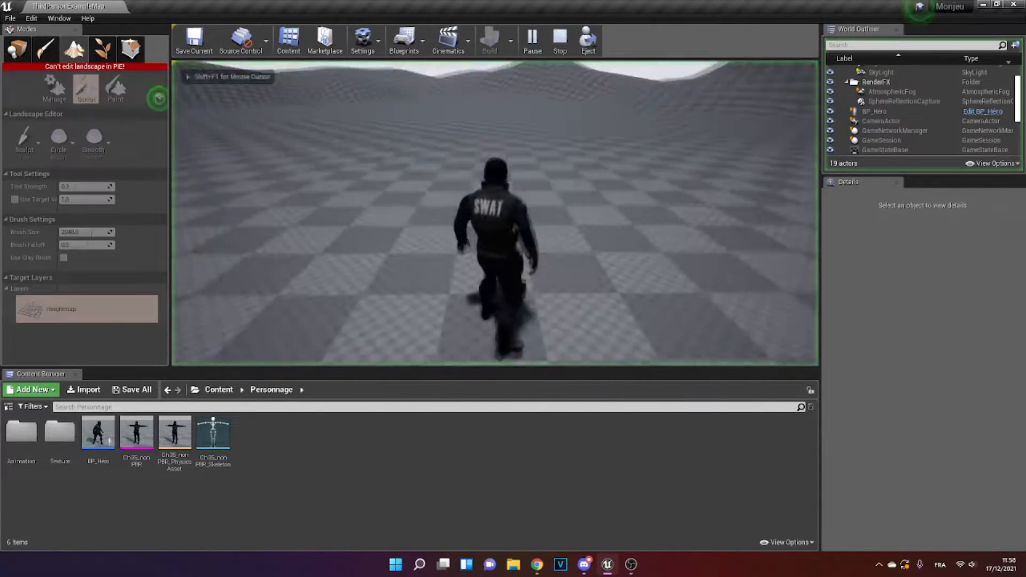
{"action": "key", "text": "Escape"}
Sculpt additional raised hills on the flat parts of the landscape and save the level
{"action": "right_click_drag", "start_coordinate": [495, 214], "coordinate": [546, 257]}
{"action": "left_click_drag", "start_coordinate": [546, 257], "coordinate": [480, 230]}
{"action": "mouse_move", "coordinate": [481, 230]}
{"action": "right_mouse_down"}
{"action": "mouse_move", "coordinate": [428, 217]}
{"action": "mouse_move", "coordinate": [526, 162]}
{"action": "mouse_move", "coordinate": [423, 149]}
{"action": "mouse_move", "coordinate": [497, 140]}
{"action": "mouse_move", "coordinate": [674, 174]}
{"action": "right_mouse_up"}
{"action": "key", "text": "ctrl+s"}
{"action": "right_click", "coordinate": [554, 158]}
{"action": "mouse_move", "coordinate": [577, 226]}
{"action": "left_mouse_down"}
{"action": "mouse_move", "coordinate": [467, 213]}
{"action": "mouse_move", "coordinate": [507, 227]}
{"action": "left_mouse_up"}
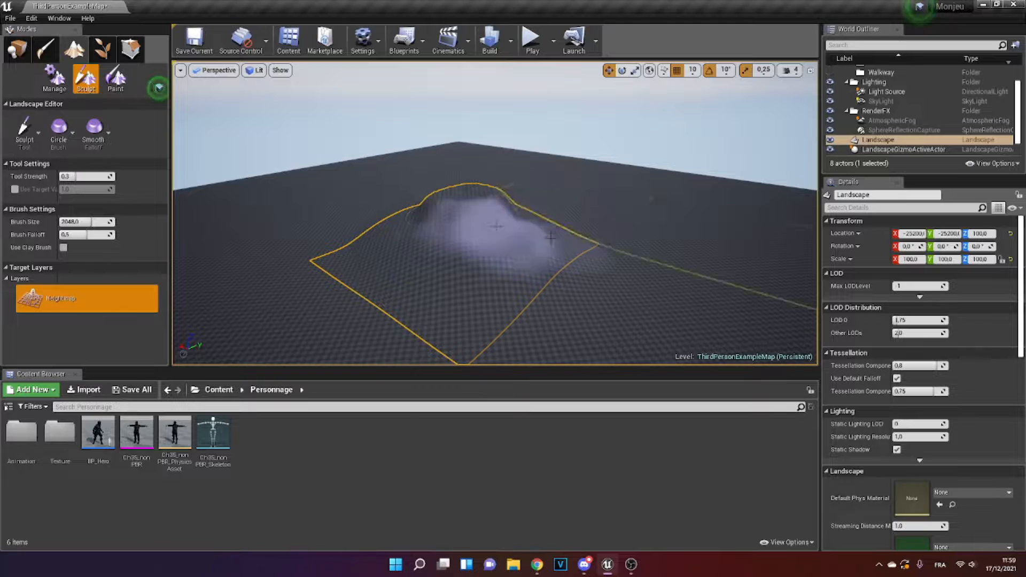
{"action": "right_click_drag", "start_coordinate": [459, 214], "coordinate": [524, 216]}
{"action": "mouse_move", "coordinate": [246, 199]}
{"action": "right_mouse_down"}
{"action": "mouse_move", "coordinate": [653, 238]}
{"action": "mouse_move", "coordinate": [396, 197]}
{"action": "right_mouse_up"}
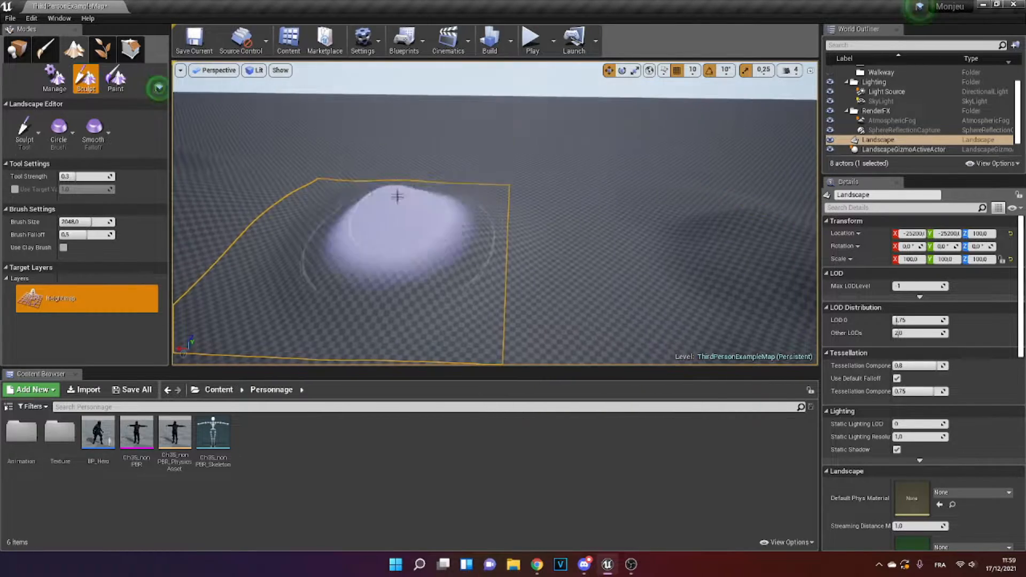
{"action": "mouse_move", "coordinate": [396, 198]}
{"action": "left_mouse_down"}
{"action": "mouse_move", "coordinate": [547, 230]}
{"action": "mouse_move", "coordinate": [403, 212]}
{"action": "left_mouse_up"}
{"action": "mouse_move", "coordinate": [389, 242]}
{"action": "right_mouse_down"}
{"action": "mouse_move", "coordinate": [577, 206]}
{"action": "mouse_move", "coordinate": [449, 171]}
{"action": "mouse_move", "coordinate": [639, 179]}
{"action": "mouse_move", "coordinate": [515, 201]}
{"action": "mouse_move", "coordinate": [490, 279]}
{"action": "mouse_move", "coordinate": [593, 240]}
{"action": "mouse_move", "coordinate": [642, 200]}
{"action": "right_mouse_up"}
{"action": "key", "text": "ctrl+s"}
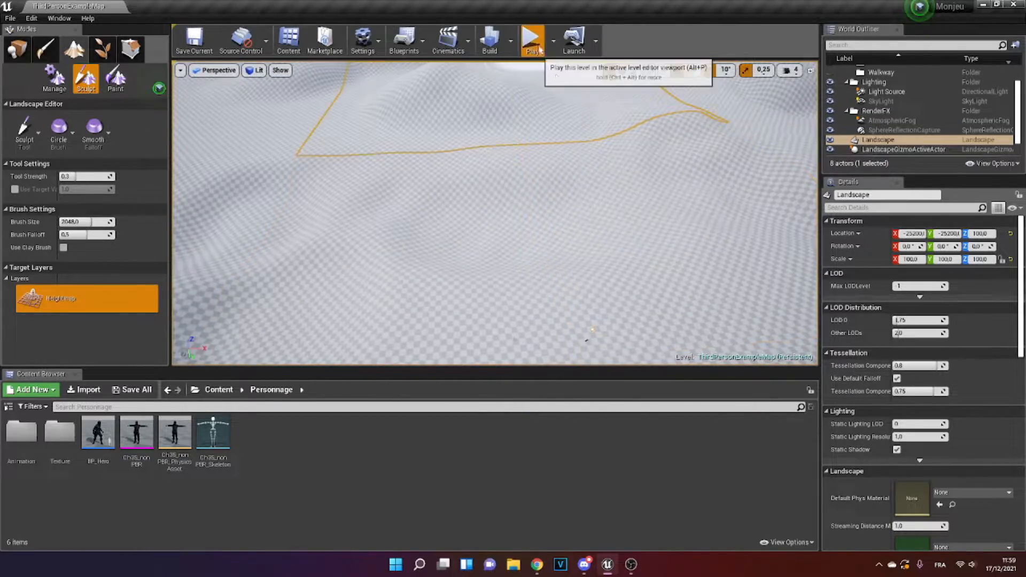
Playtest the level by running the character forward across the sculpted terrain
{"action": "left_click", "coordinate": [531, 40]}
{"action": "key", "text": "z"}
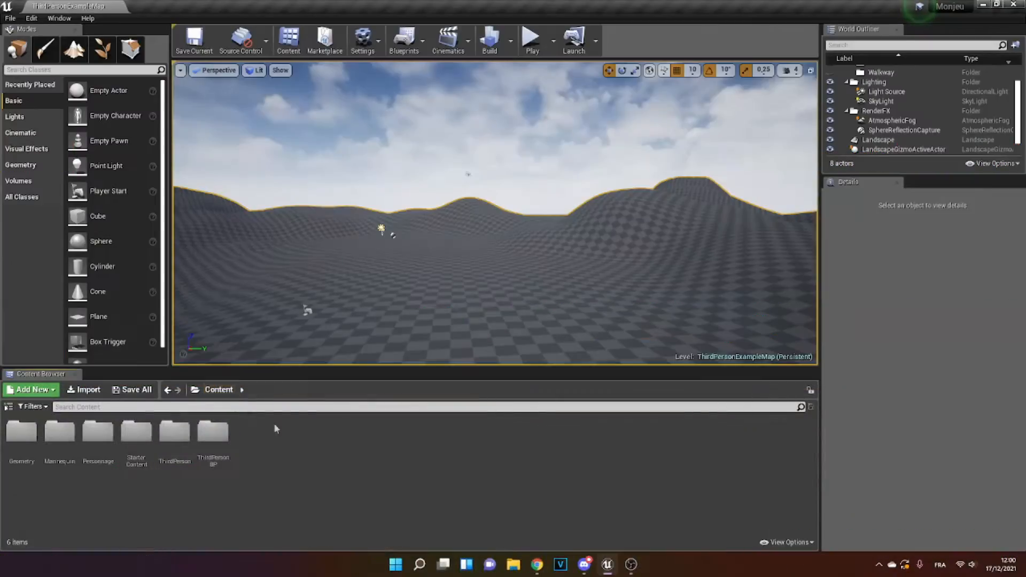
Create a folder named Matériaux in the Content directory and open it
{"action": "right_click", "coordinate": [276, 440]}
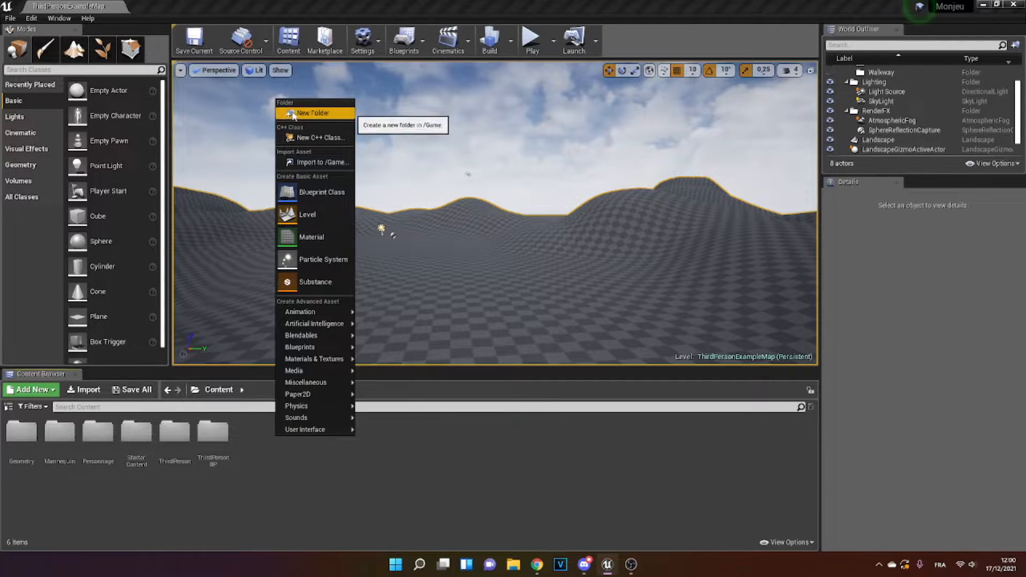
{"action": "left_click", "coordinate": [294, 111]}
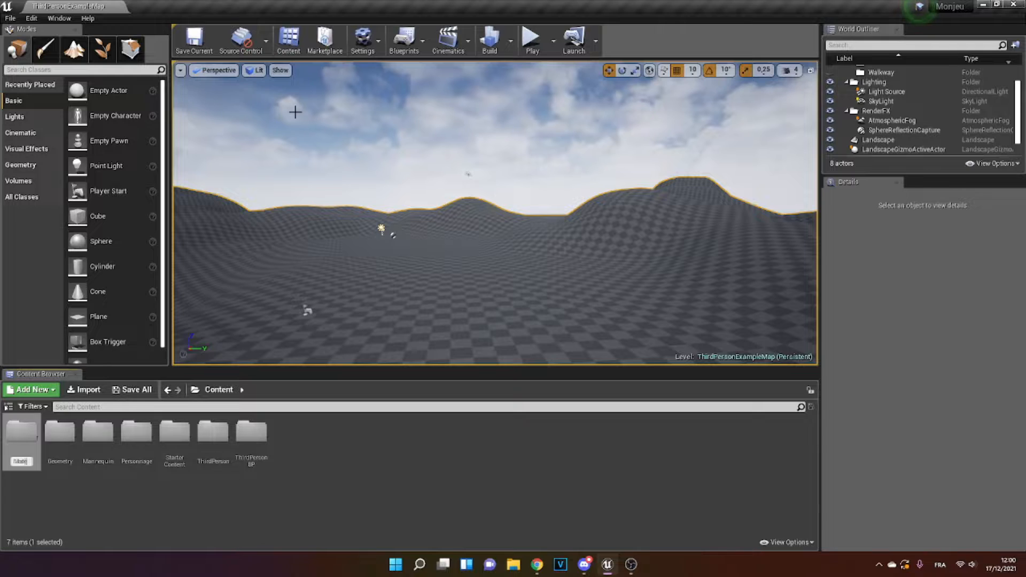
{"action": "key", "text": "Return"}
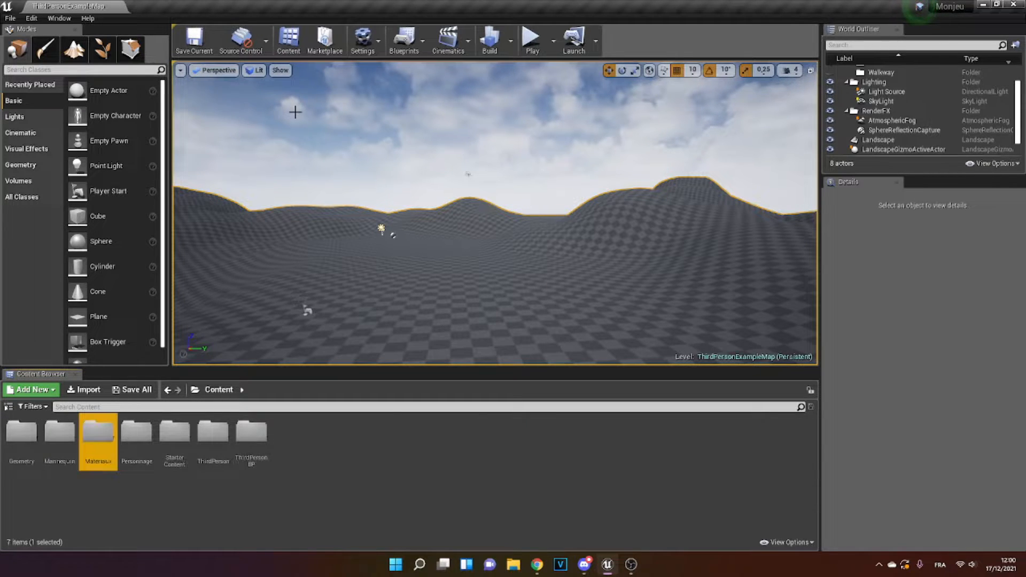
{"action": "key", "text": "Return"}
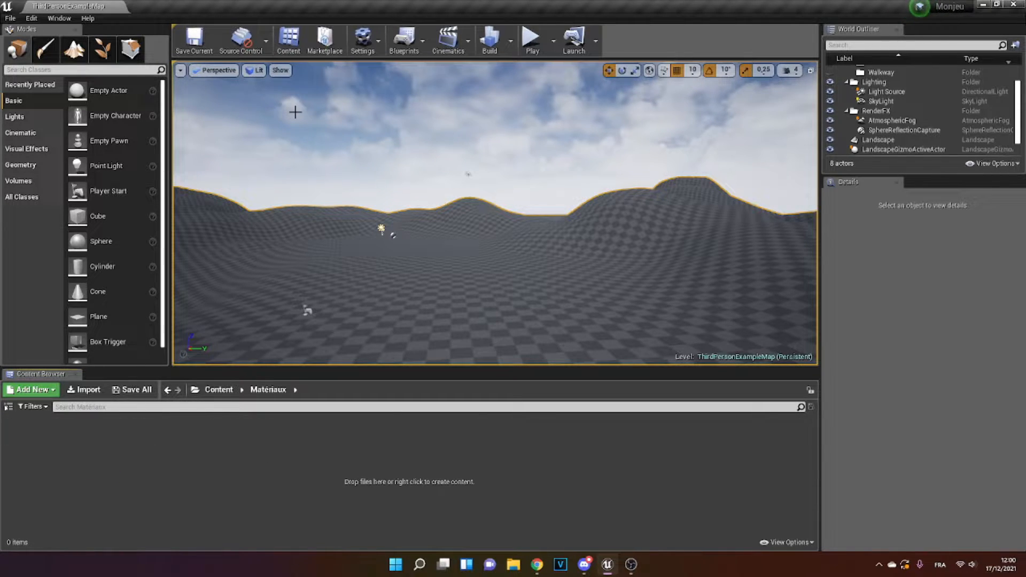
Create and save a material named Main_Materials, and open its editor docked beside the level
{"action": "right_click", "coordinate": [196, 502]}
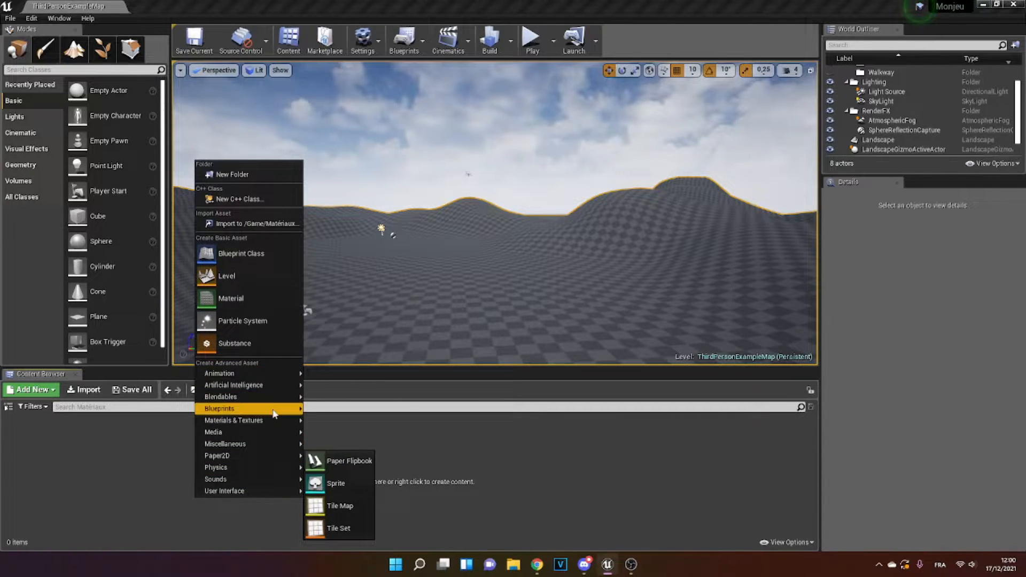
{"action": "mouse_move", "coordinate": [278, 401]}
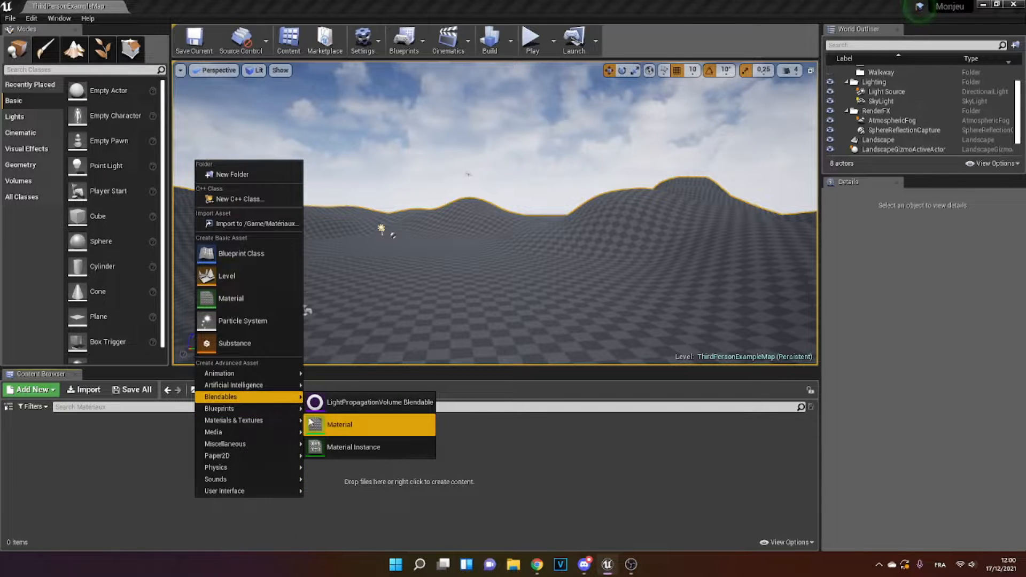
{"action": "left_click", "coordinate": [340, 425]}
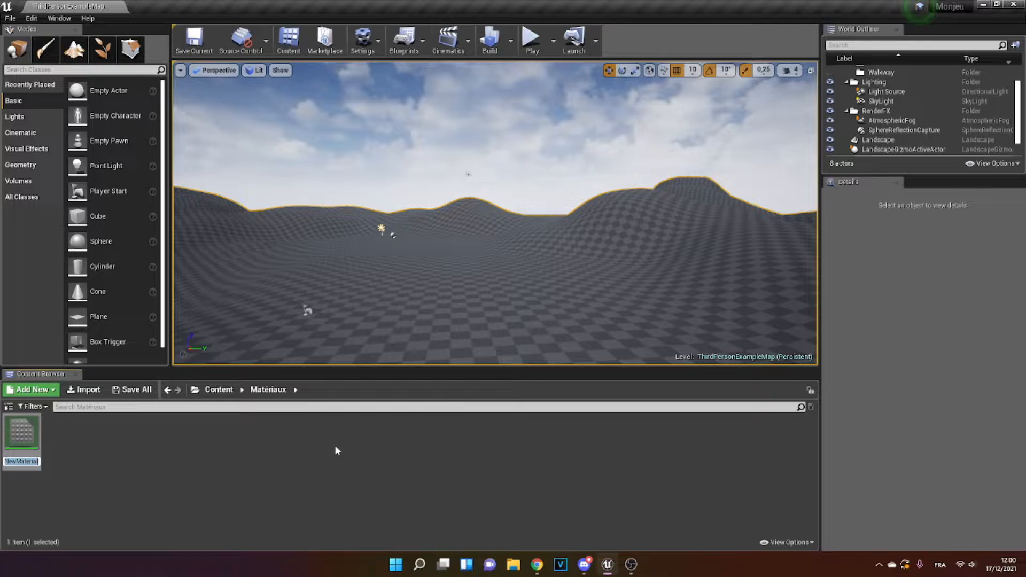
{"action": "type", "text": "U"}
{"action": "key", "text": "BackSpace"}
{"action": "type", "text": "Main_Mate"}
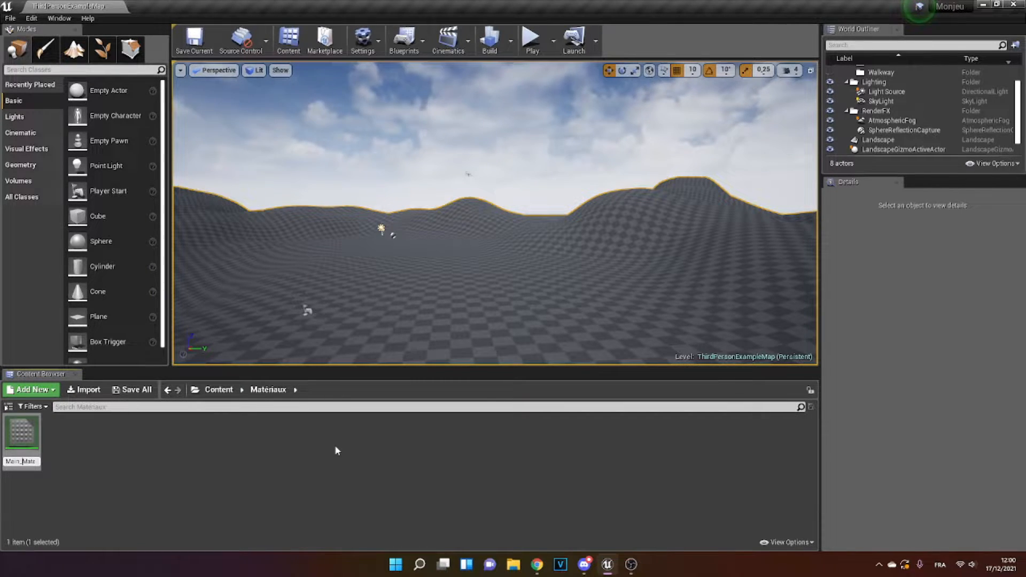
{"action": "key", "text": "Return"}
{"action": "key", "text": "ctrl+s"}
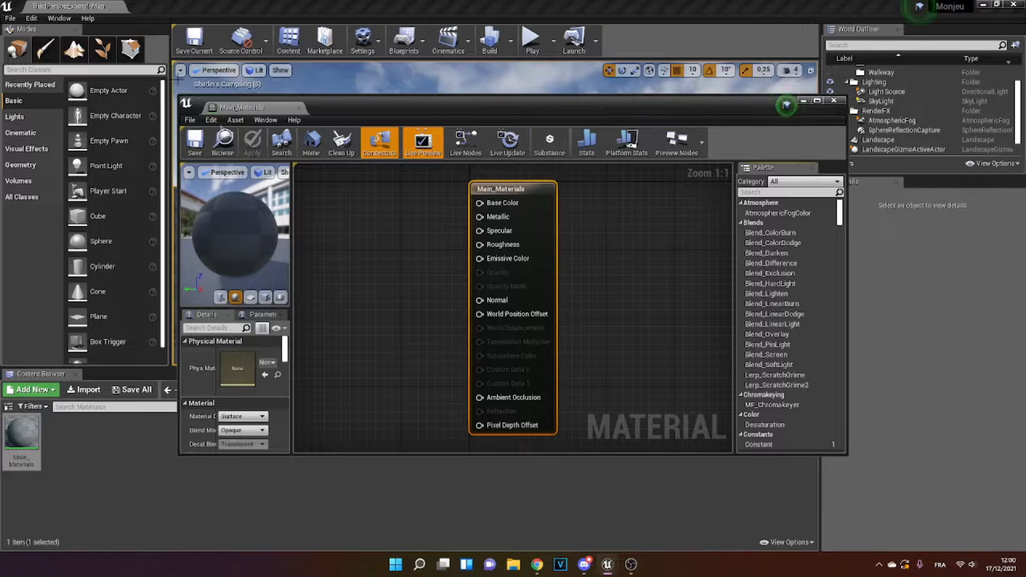
{"action": "left_click_drag", "start_coordinate": [235, 109], "coordinate": [240, 4]}
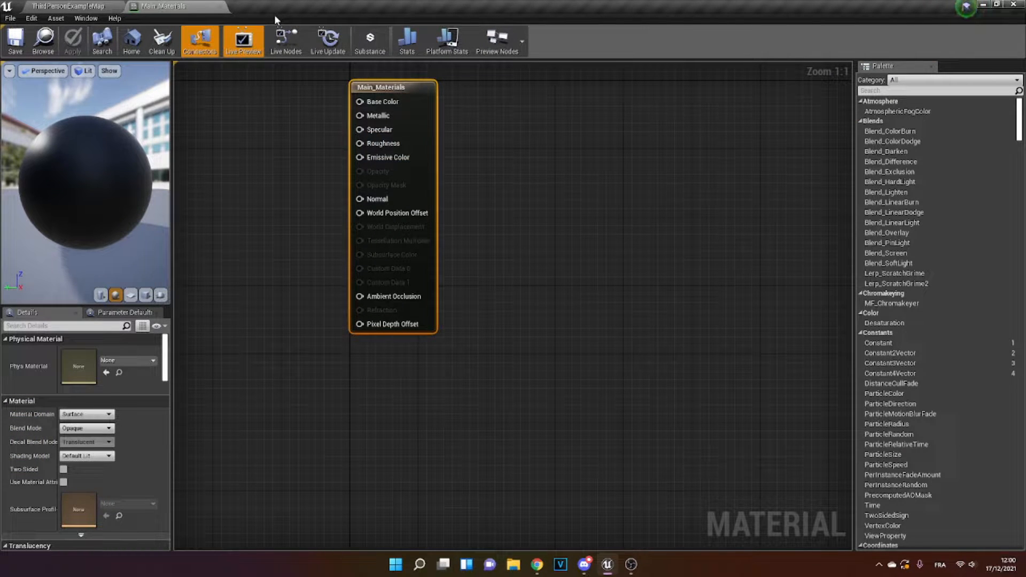
Place a Texture Sample node in the graph beside the Main_Materials node
{"action": "right_click_drag", "start_coordinate": [197, 110], "coordinate": [439, 216]}
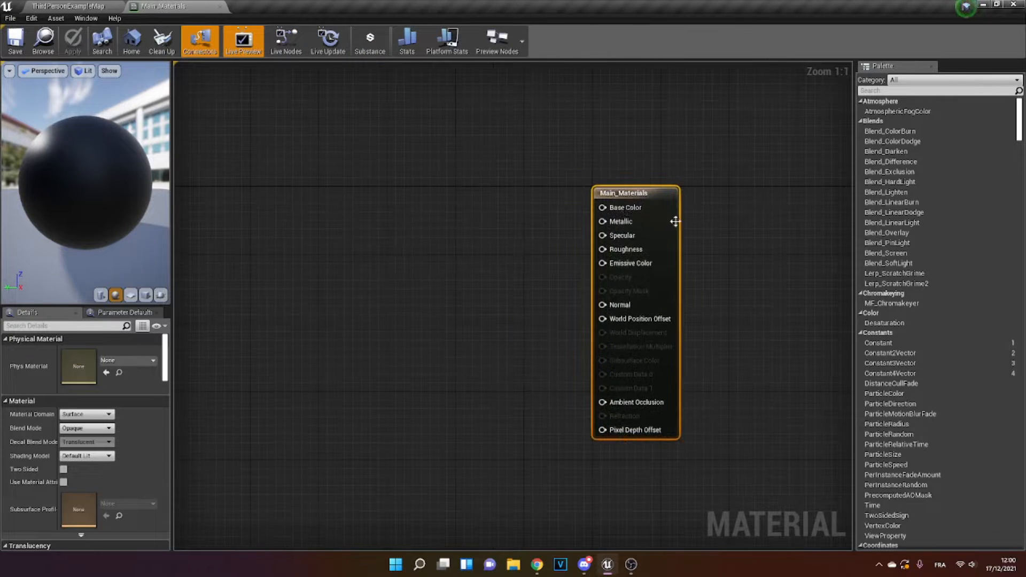
{"action": "left_click", "coordinate": [418, 214]}
{"action": "left_click_drag", "start_coordinate": [445, 208], "coordinate": [502, 211]}
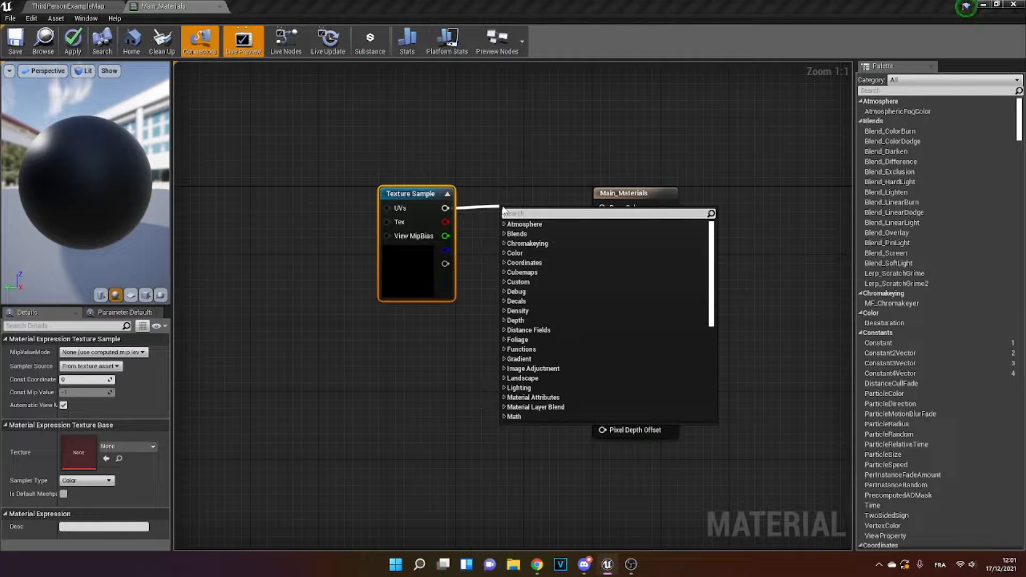
{"action": "type", "text": "landscape layer blend"}
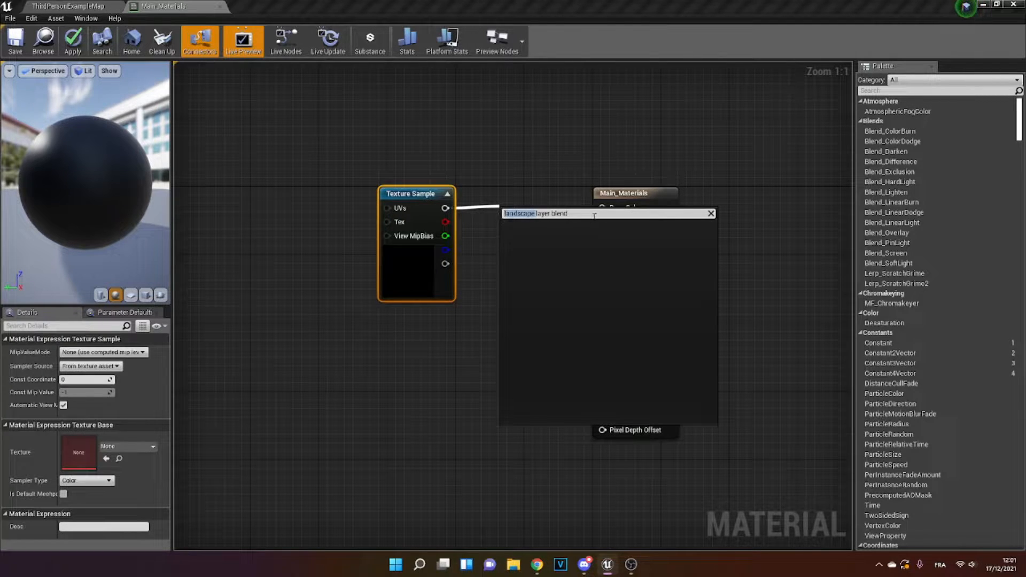
{"action": "left_click", "coordinate": [487, 175]}
Create a Landscape Layer Blend node wired into Base Color of the Main_Materials node and save the material
{"action": "left_click_drag", "start_coordinate": [602, 207], "coordinate": [510, 206]}
{"action": "type", "text": "landscape layer blend"}
{"action": "left_click", "coordinate": [590, 228]}
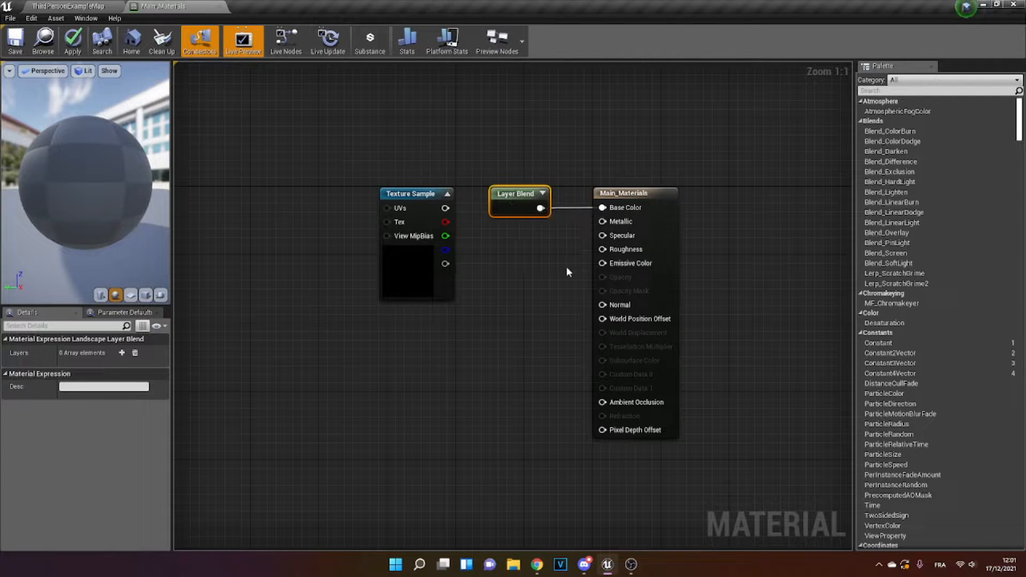
{"action": "key", "text": "ctrl+s"}
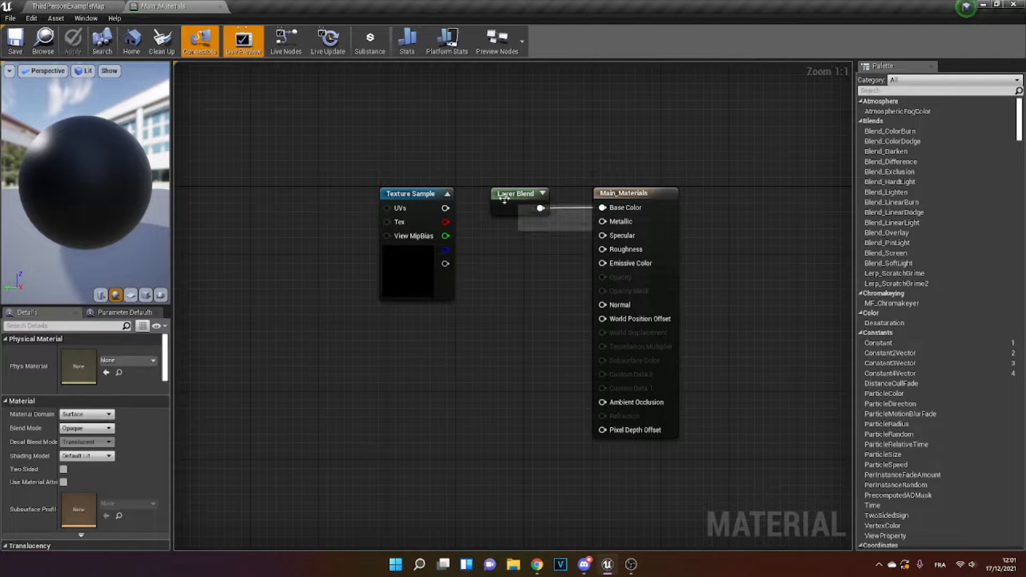
Add a layer named Terre to the Layer Blend, save, and wire the Texture Sample's colour output into it
{"action": "right_click_drag", "start_coordinate": [501, 193], "coordinate": [517, 203]}
{"action": "left_click", "coordinate": [536, 215]}
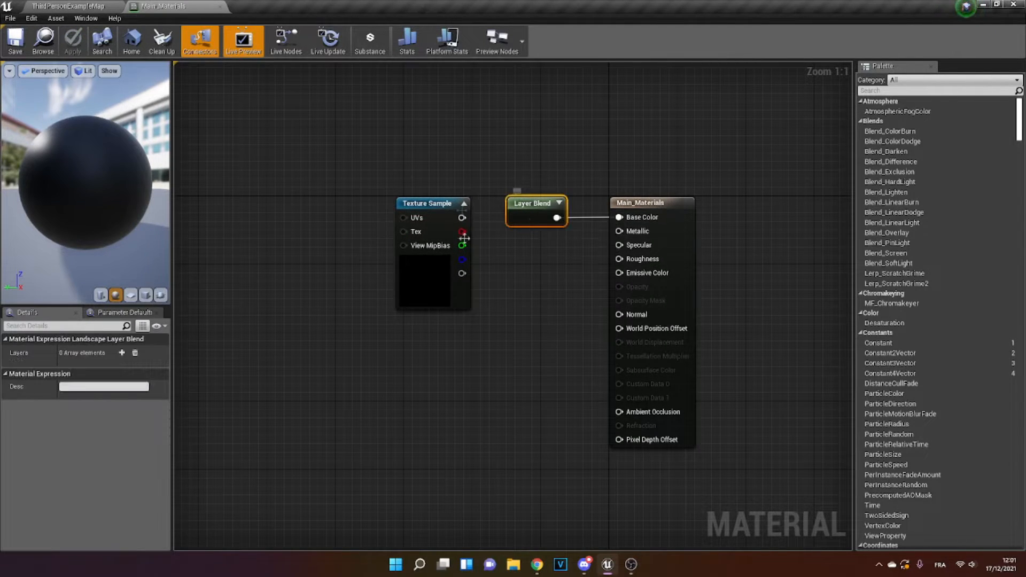
{"action": "left_click", "coordinate": [122, 352]}
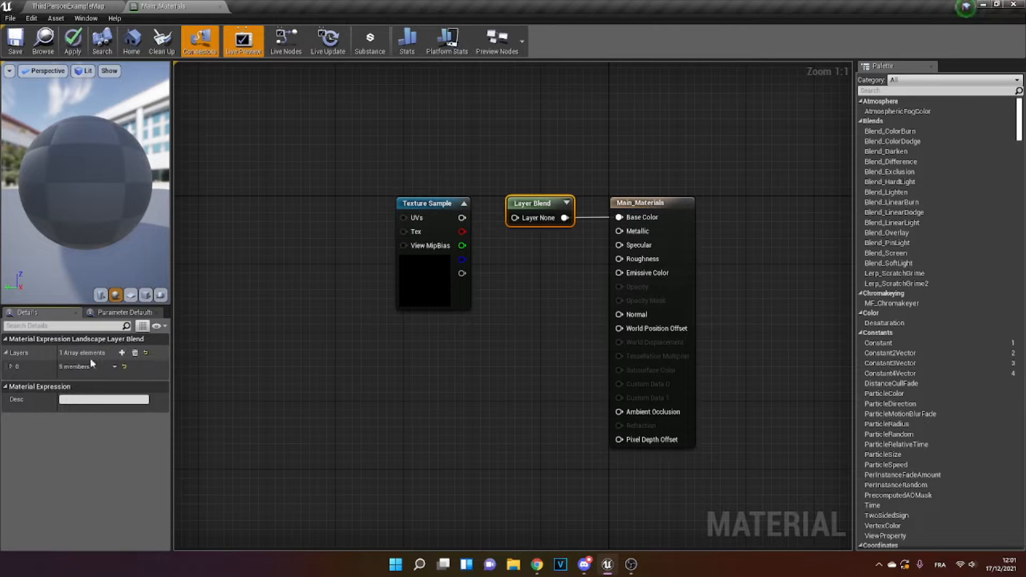
{"action": "left_click", "coordinate": [11, 367]}
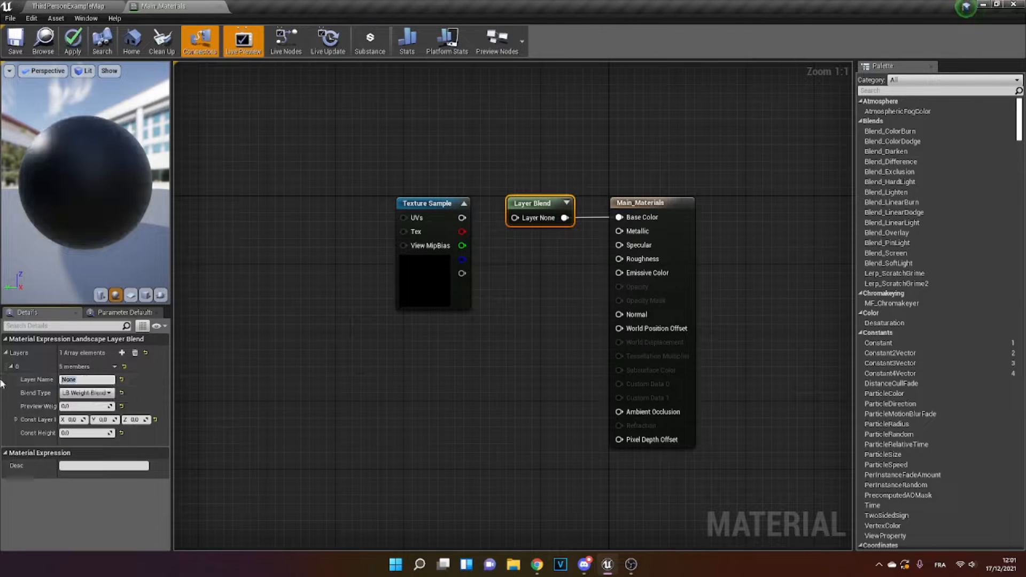
{"action": "key", "text": "BackSpace"}
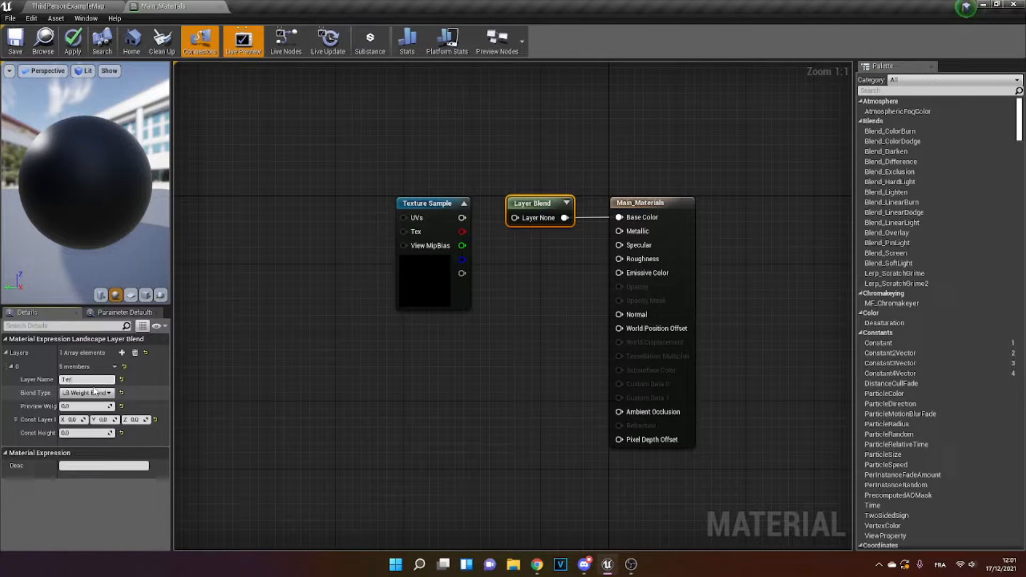
{"action": "key", "text": "Return"}
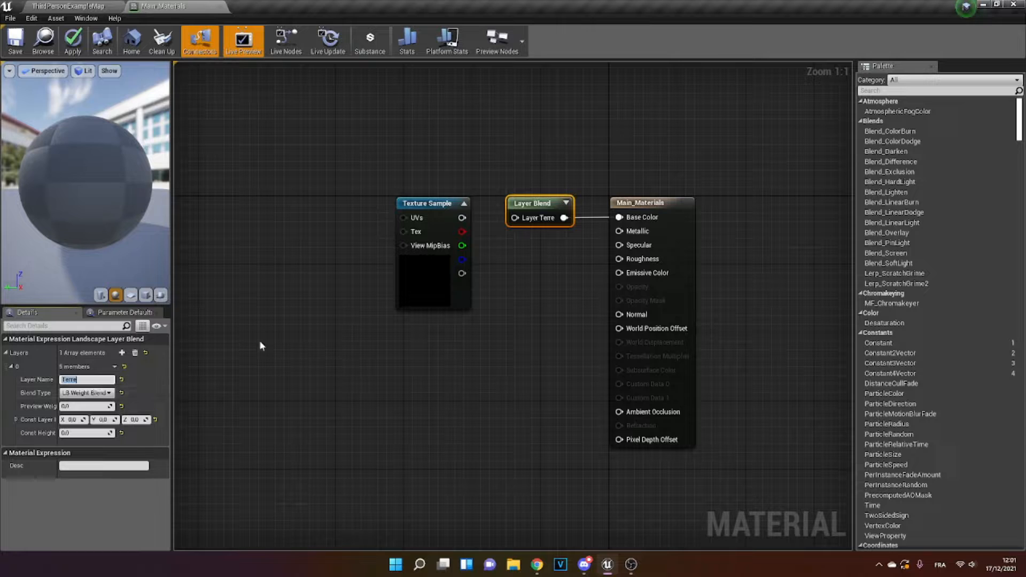
{"action": "key", "text": "ctrl+s"}
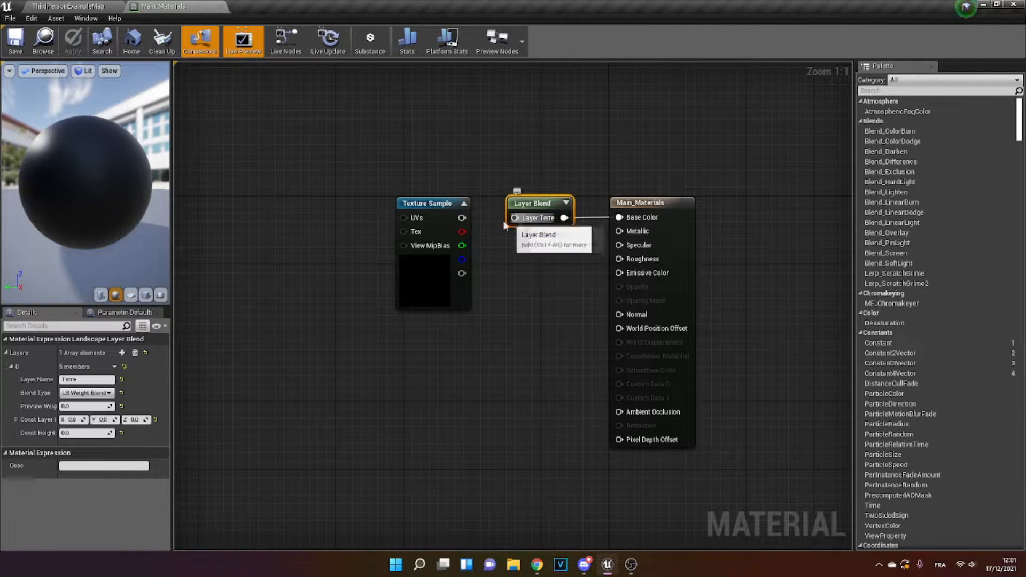
{"action": "left_click_drag", "start_coordinate": [515, 218], "coordinate": [462, 218]}
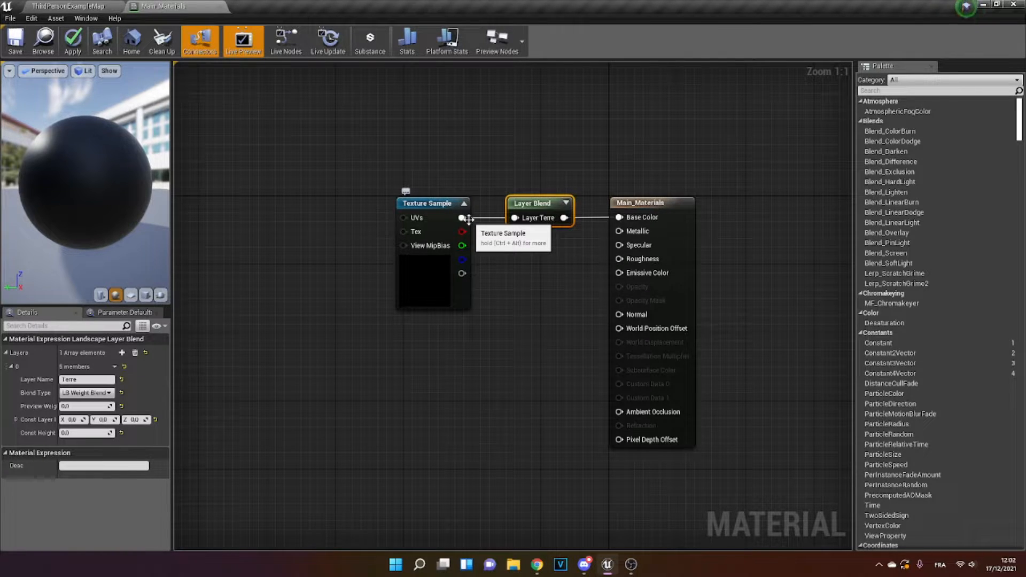
Add a second layer named Herbe to the Layer Blend node
{"action": "right_click_drag", "start_coordinate": [541, 160], "coordinate": [542, 159]}
{"action": "left_click", "coordinate": [531, 149]}
{"action": "left_click", "coordinate": [549, 207]}
{"action": "left_click", "coordinate": [122, 353]}
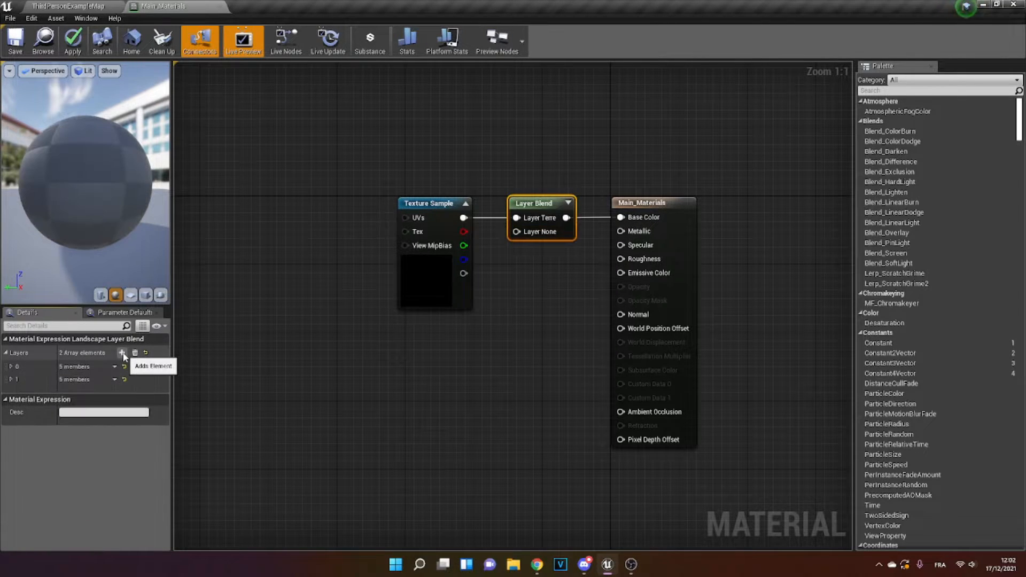
{"action": "left_click", "coordinate": [10, 378]}
{"action": "left_click", "coordinate": [82, 393]}
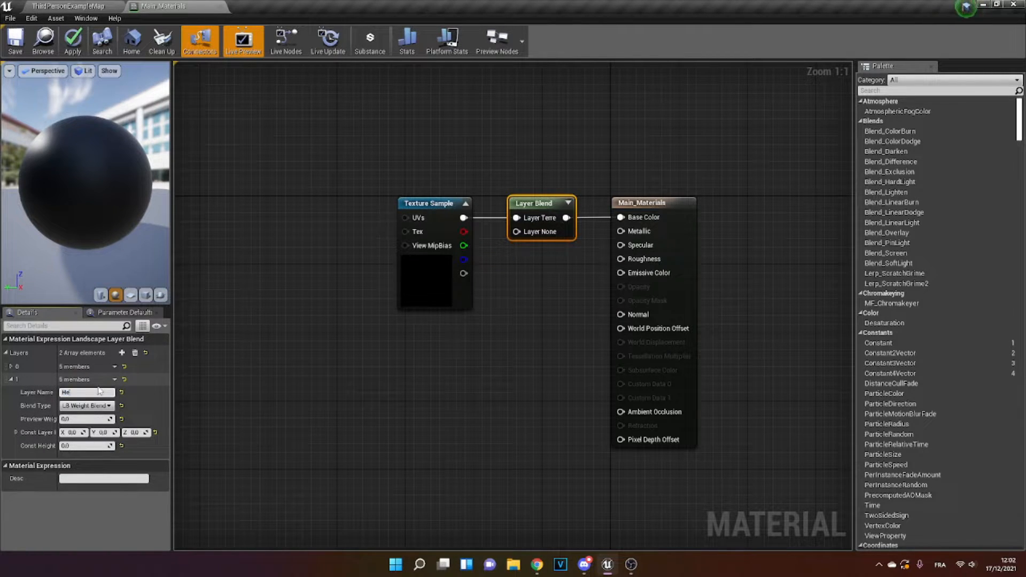
{"action": "key", "text": "Return"}
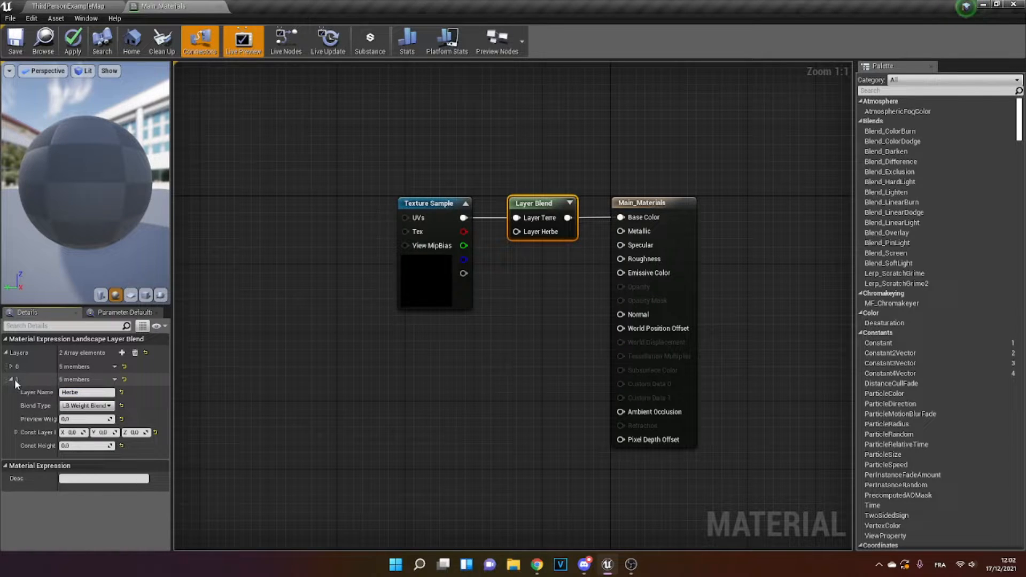
{"action": "left_click", "coordinate": [12, 379]}
Place a second Texture Sample below the first, connect it to Layer Herbe, and save the material
{"action": "left_click", "coordinate": [412, 343]}
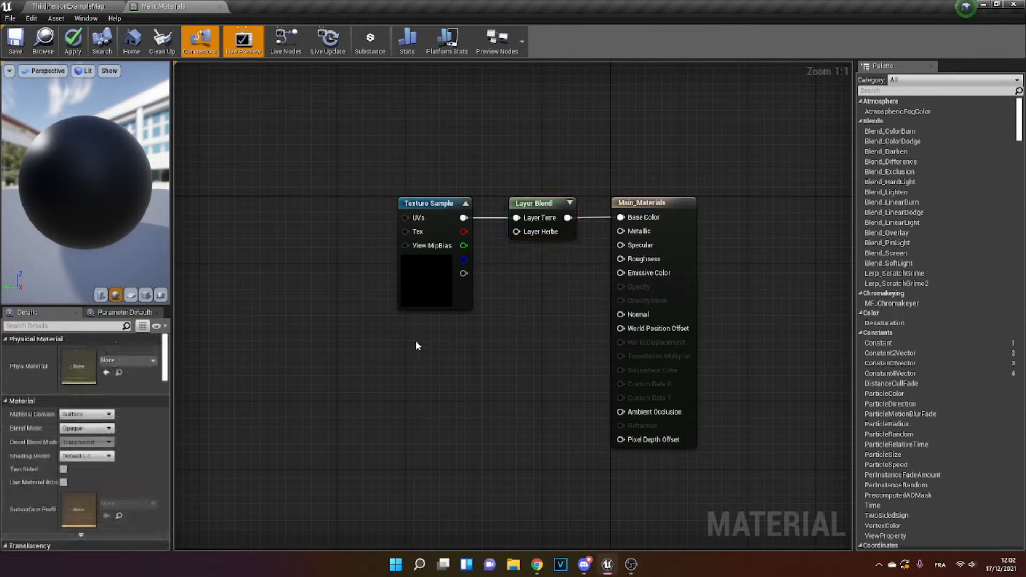
{"action": "left_click", "coordinate": [415, 340]}
{"action": "left_click_drag", "start_coordinate": [433, 346], "coordinate": [527, 237]}
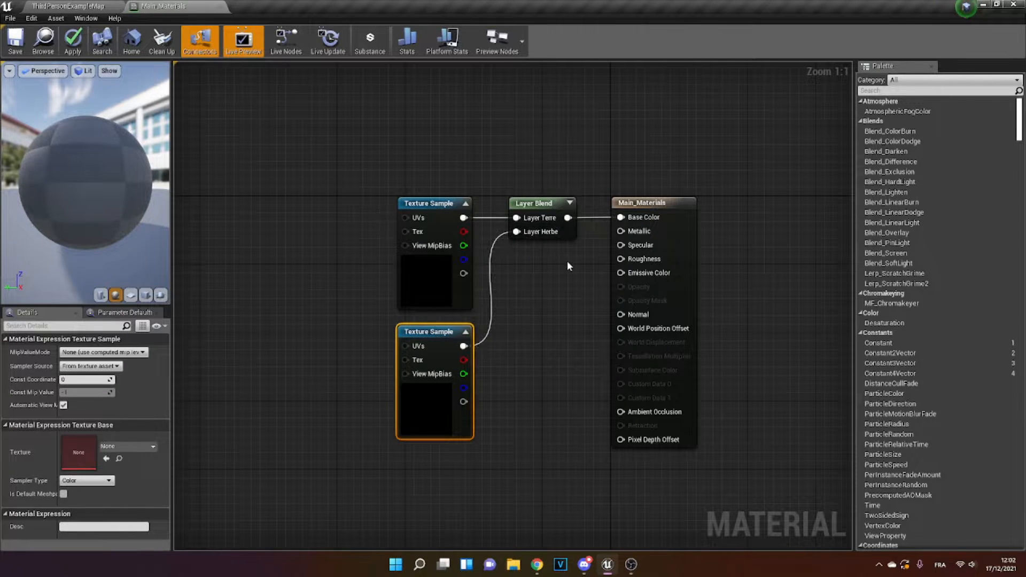
{"action": "left_click", "coordinate": [566, 261]}
{"action": "key", "text": "ctrl+s"}
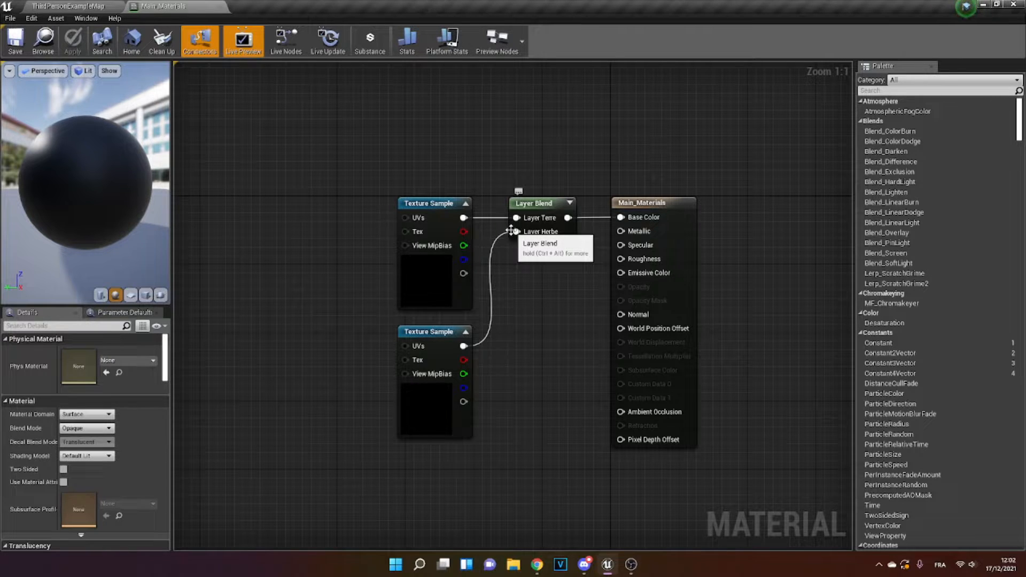
Assign the T_Ground_Gravel_D texture to the Texture Sample feeding Layer Terre
{"action": "left_click", "coordinate": [446, 268]}
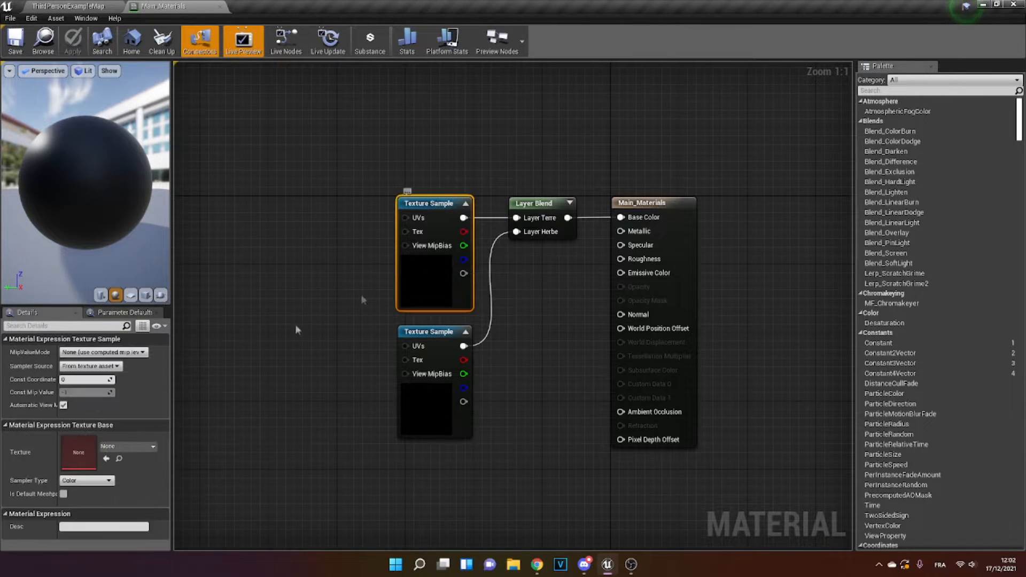
{"action": "left_click", "coordinate": [131, 446]}
{"action": "type", "text": "f"}
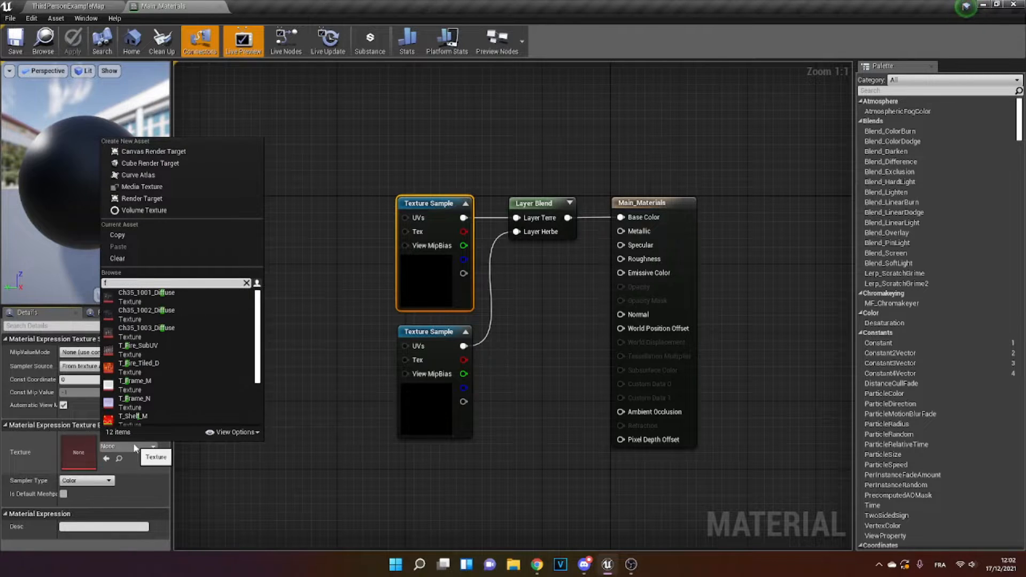
{"action": "key", "text": "BackSpace"}
{"action": "type", "text": "gravel"}
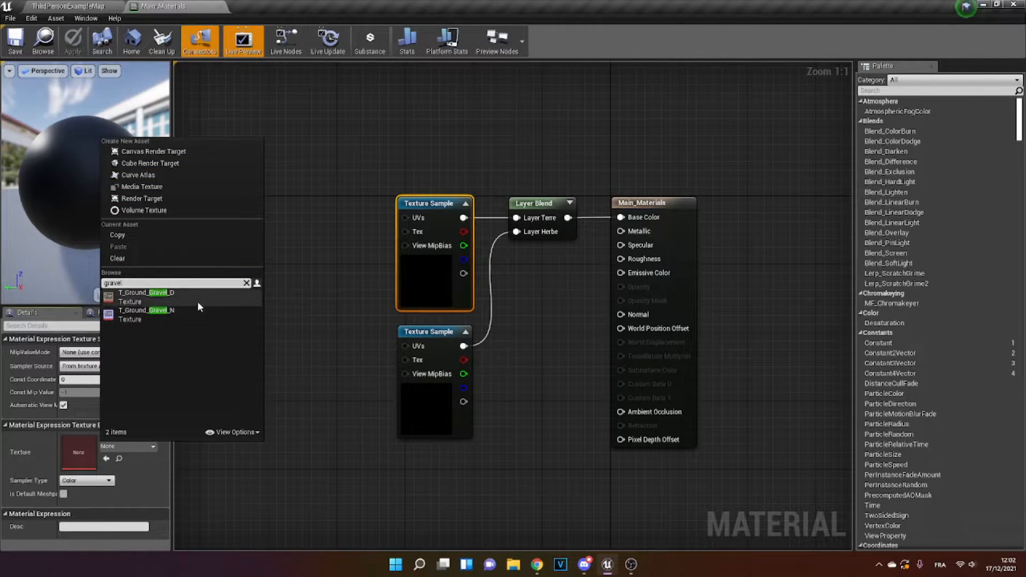
{"action": "left_click", "coordinate": [199, 299]}
Assign the T_Ground_Grass_D texture to the Texture Sample feeding Layer Herbe and save the material
{"action": "left_click", "coordinate": [433, 411]}
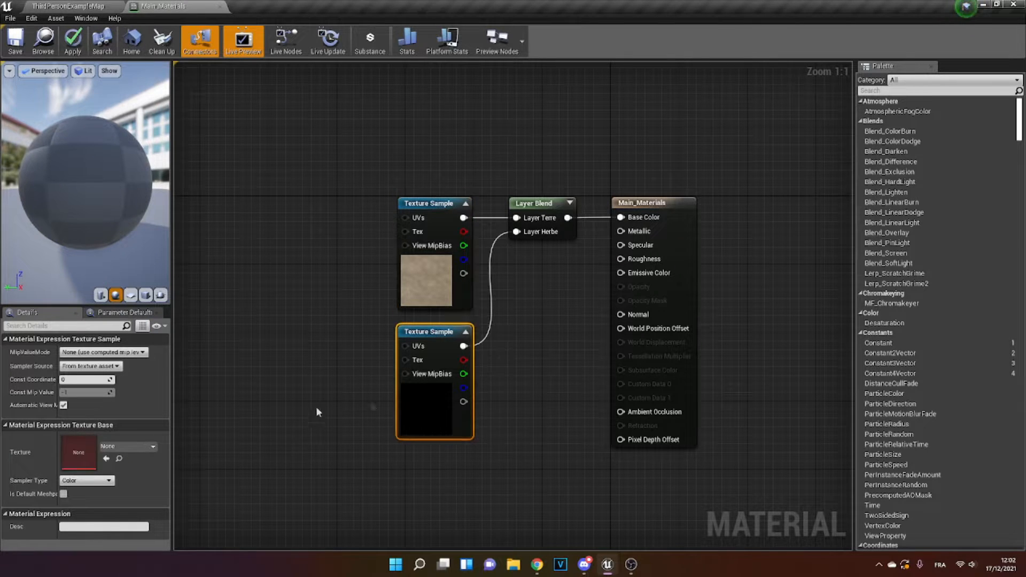
{"action": "left_click", "coordinate": [128, 447]}
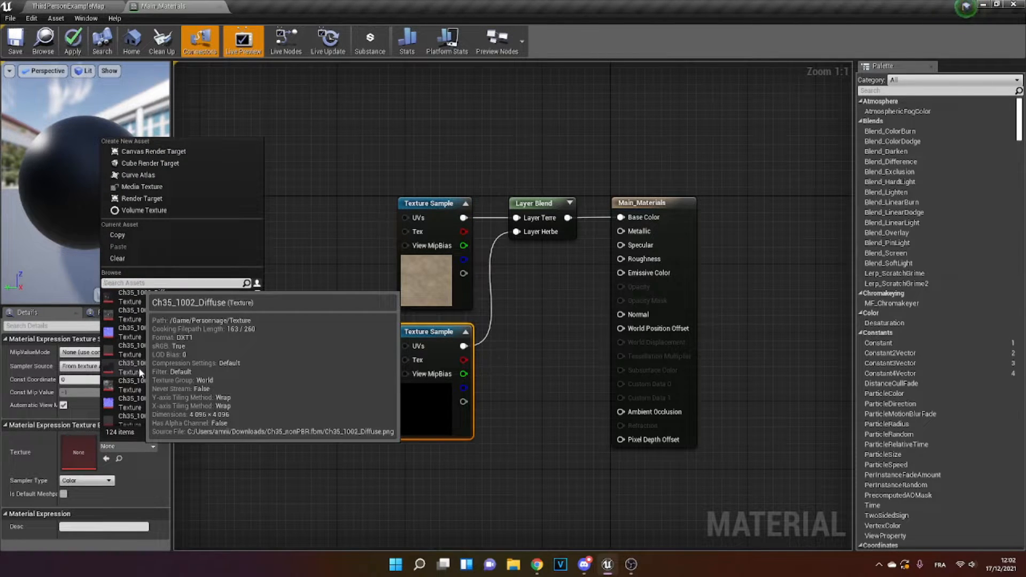
{"action": "type", "text": "grass"}
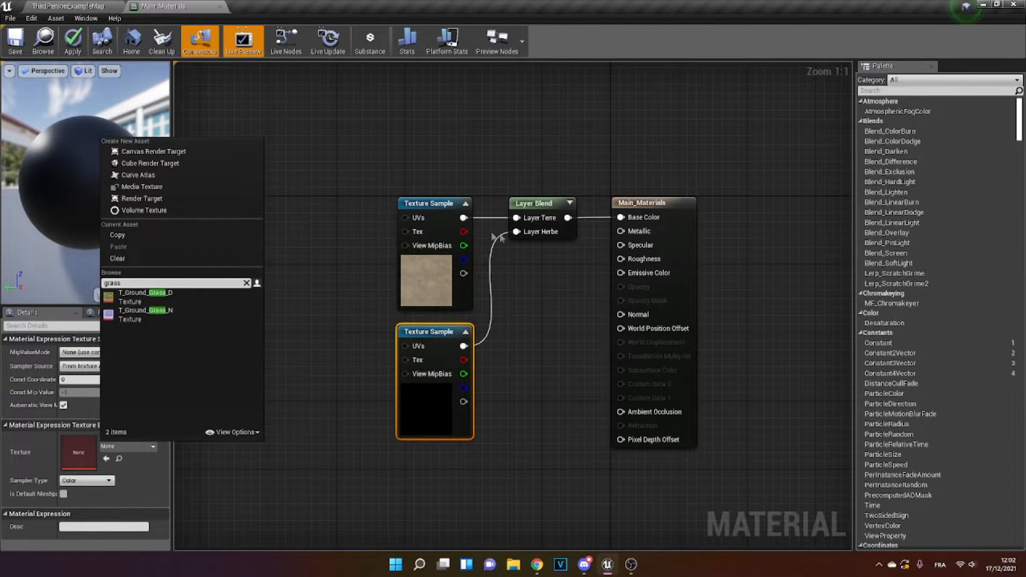
{"action": "left_click", "coordinate": [202, 294]}
{"action": "right_click", "coordinate": [564, 273]}
{"action": "left_click", "coordinate": [551, 275]}
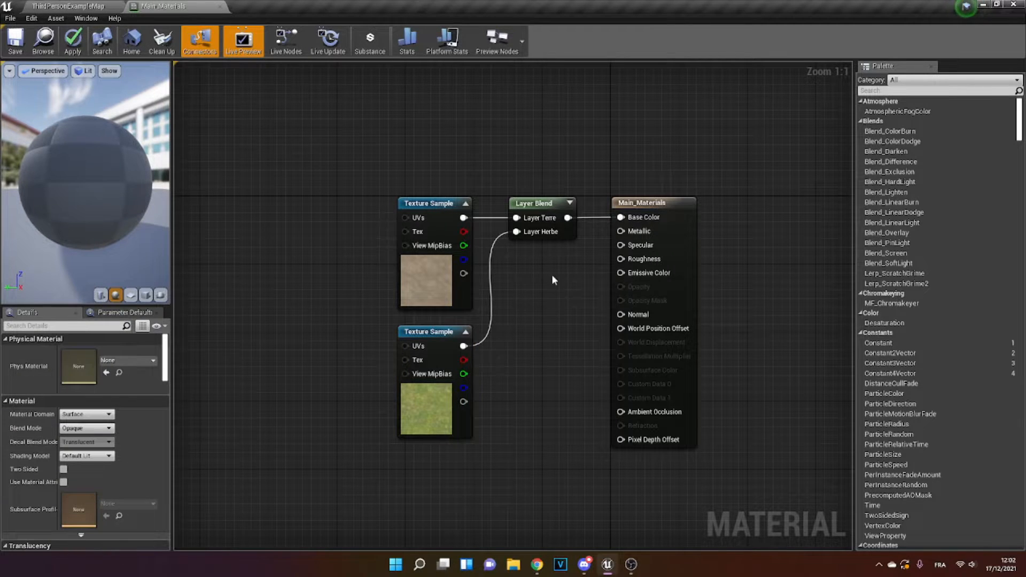
{"action": "key", "text": "ctrl+s"}
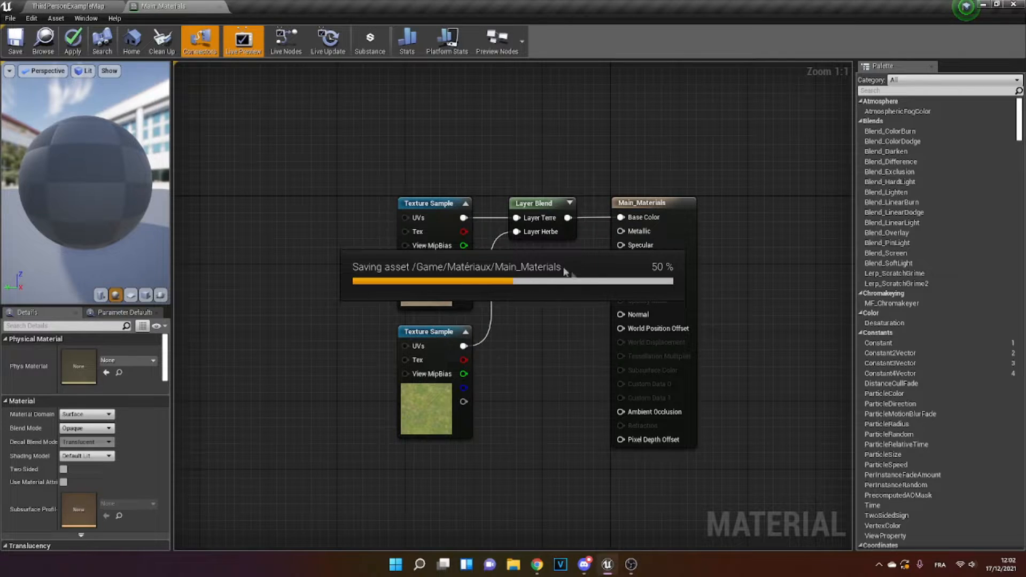
Duplicate both Texture Samples together with the Layer Blend and place the copies below the originals
{"action": "left_click_drag", "start_coordinate": [366, 176], "coordinate": [534, 407]}
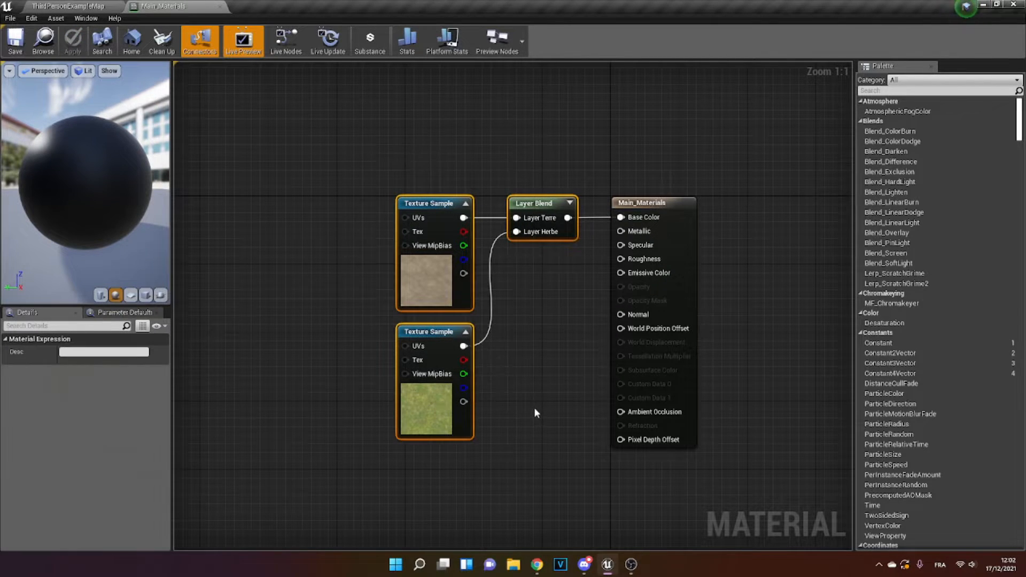
{"action": "right_click_drag", "start_coordinate": [534, 407], "coordinate": [533, 286]}
{"action": "left_click", "coordinate": [373, 376]}
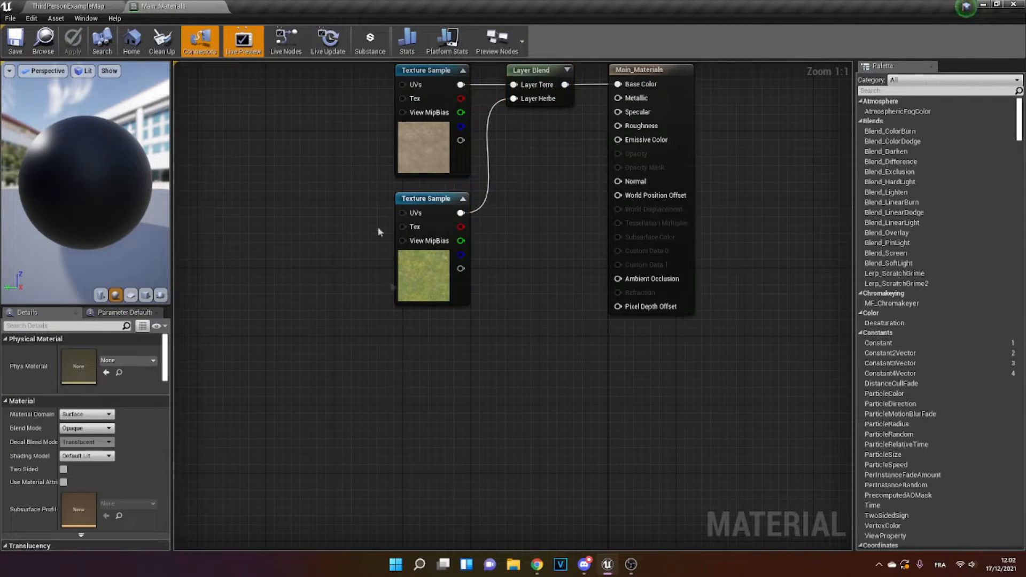
{"action": "left_click_drag", "start_coordinate": [331, 80], "coordinate": [530, 322]}
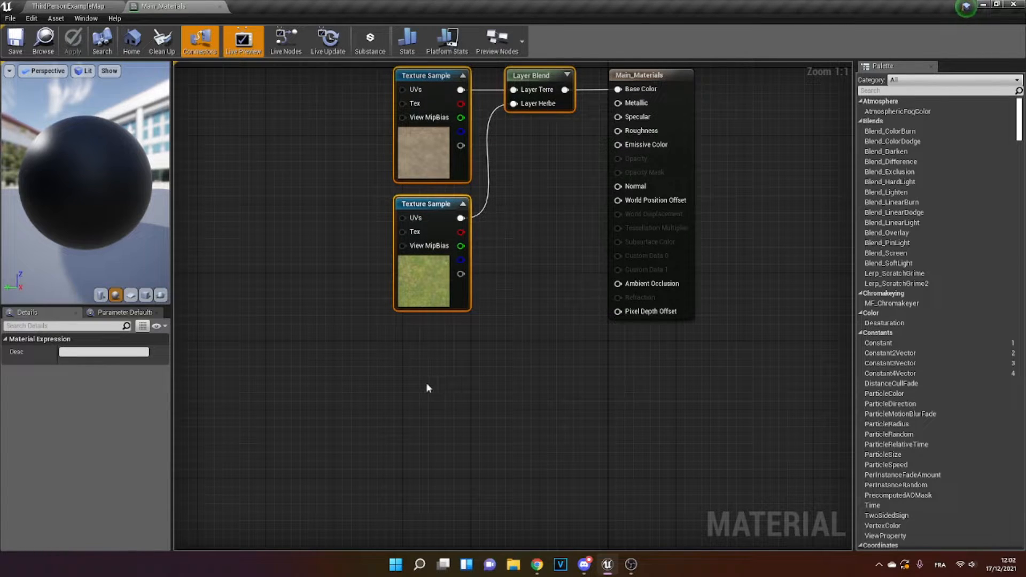
{"action": "key", "text": "ctrl+c"}
{"action": "key", "text": "ctrl+v"}
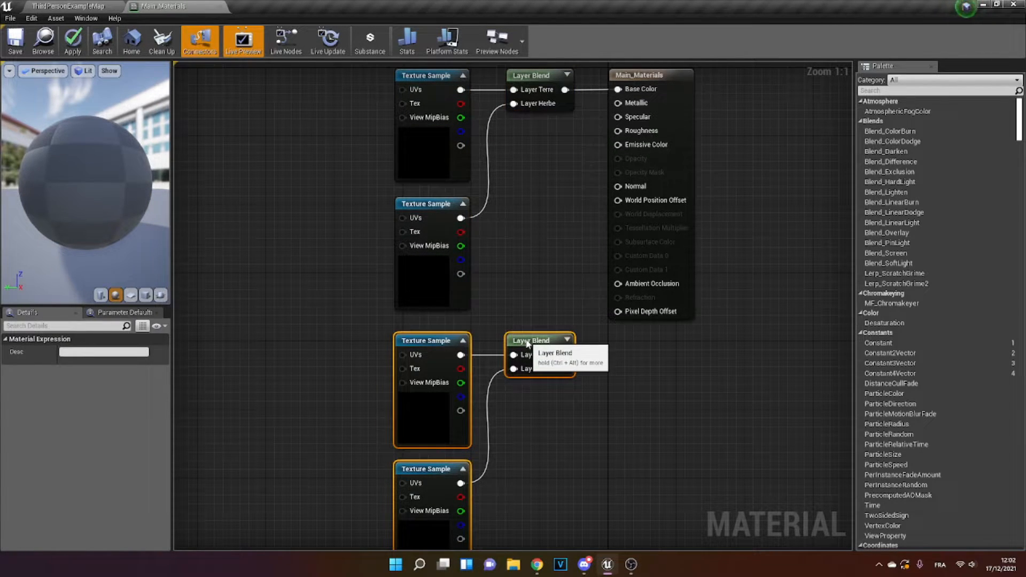
Wire the duplicated Layer Blend into Normal, move the Main_Materials node farther from the blends, and save the material
{"action": "left_click_drag", "start_coordinate": [528, 341], "coordinate": [620, 187]}
{"action": "left_click", "coordinate": [621, 330]}
{"action": "left_click_drag", "start_coordinate": [655, 86], "coordinate": [706, 86]}
{"action": "left_click", "coordinate": [602, 194]}
{"action": "mouse_move", "coordinate": [670, 187]}
{"action": "left_mouse_down", "text": "ctrl"}
{"action": "mouse_move", "coordinate": [659, 183]}
{"action": "mouse_move", "coordinate": [670, 187]}
{"action": "left_mouse_up", "text": "ctrl"}
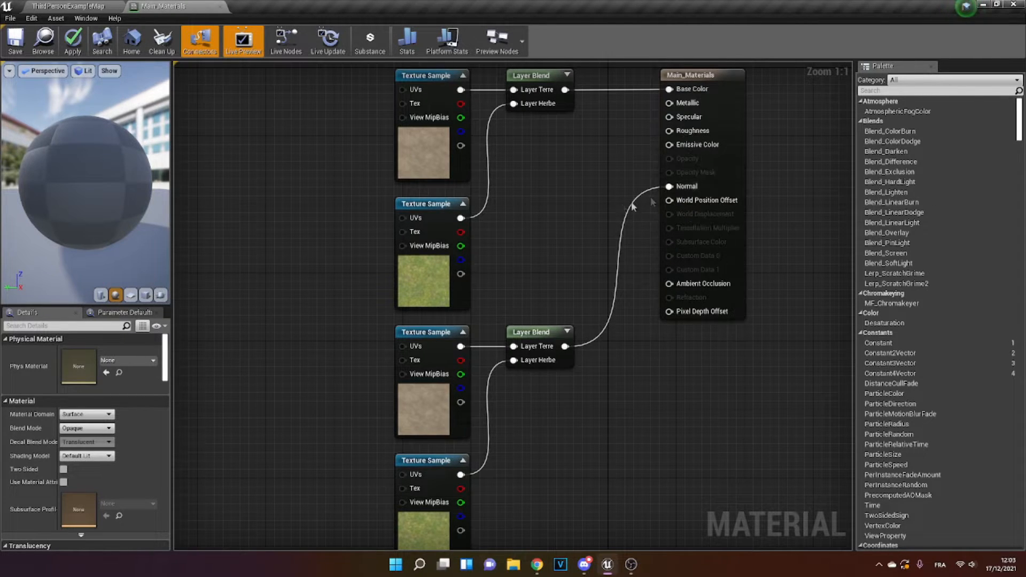
{"action": "key", "text": "ctrl+s"}
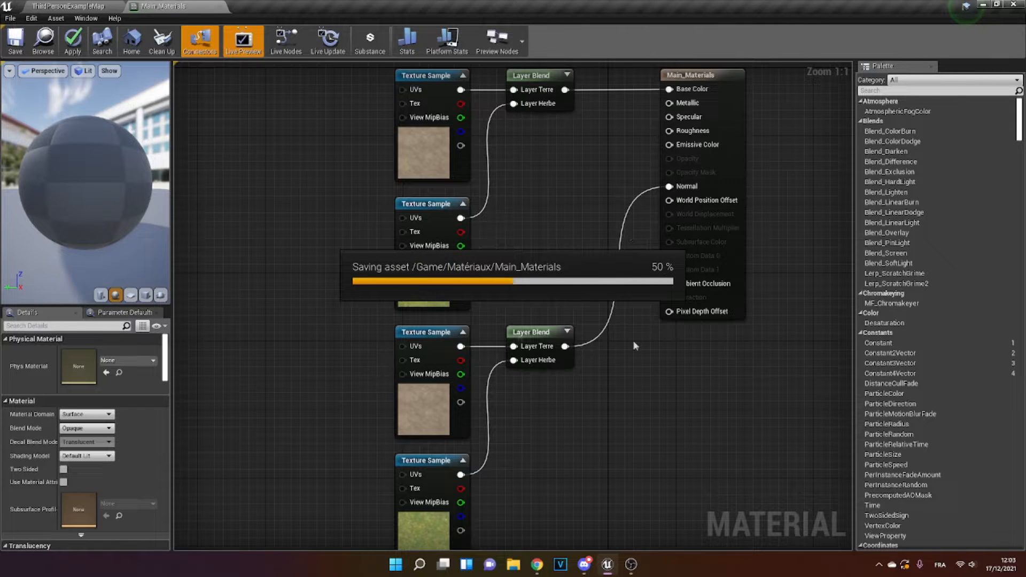
Change the duplicated gravel Texture Sample's texture to T_Ground_Gravel_N
{"action": "right_click_drag", "start_coordinate": [520, 291], "coordinate": [490, 197]}
{"action": "left_click", "coordinate": [399, 324]}
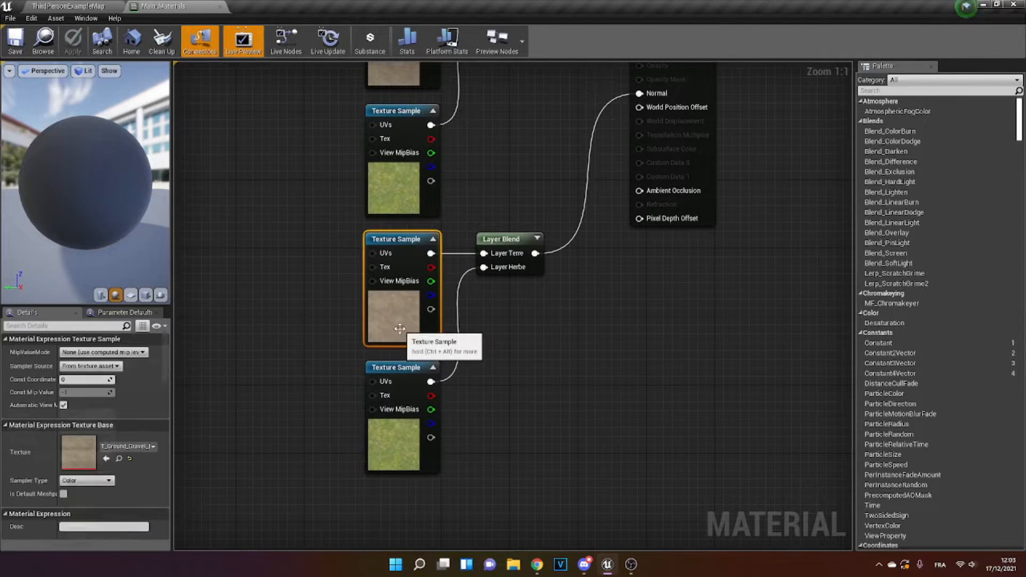
{"action": "left_click", "coordinate": [153, 444]}
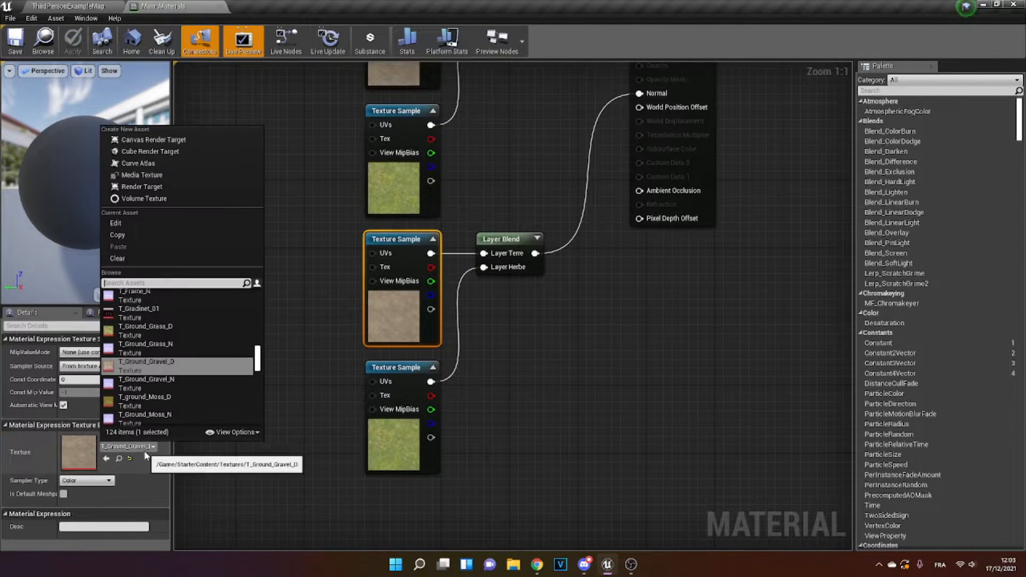
{"action": "left_click", "coordinate": [179, 383]}
Change the duplicated grass Texture Sample's texture to T_Ground_Grass_N and save the material
{"action": "left_click", "coordinate": [388, 438]}
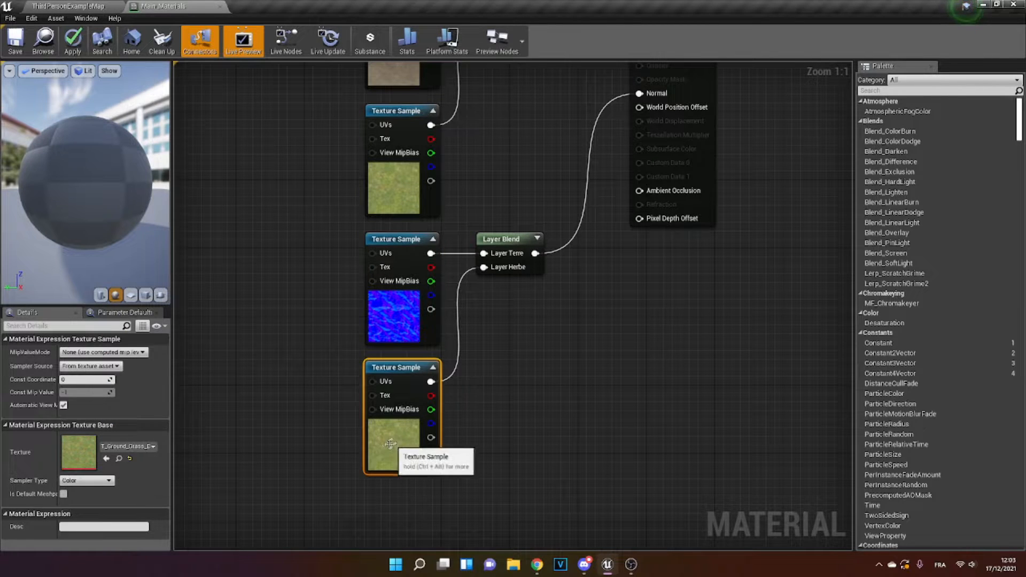
{"action": "left_click", "coordinate": [154, 446]}
{"action": "left_click", "coordinate": [145, 381]}
{"action": "right_click_drag", "start_coordinate": [444, 218], "coordinate": [482, 391]}
{"action": "left_click", "coordinate": [486, 253]}
{"action": "key", "text": "ctrl+s"}
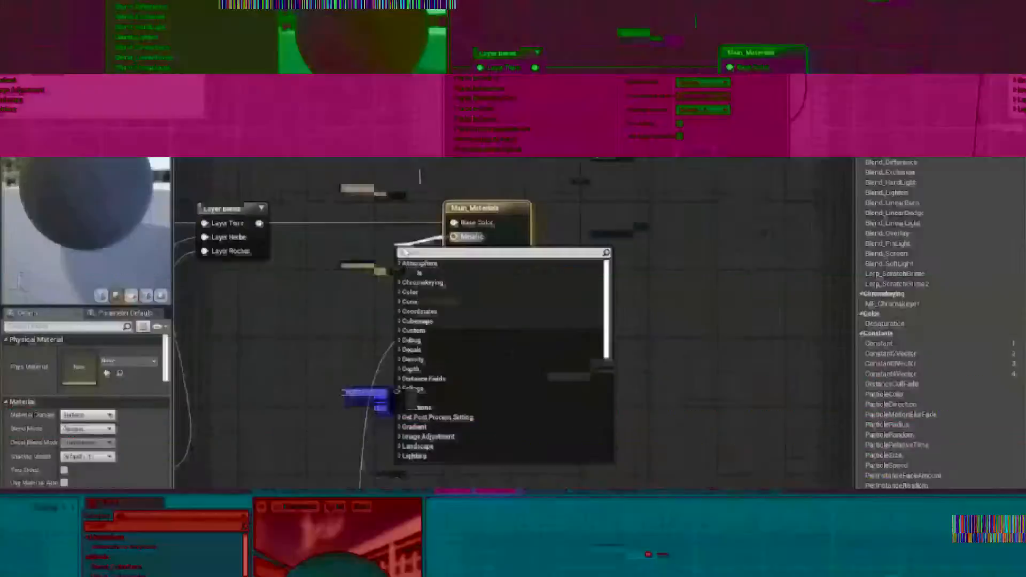
Duplicate the 0 constant feeding Metallic, stack both constants farther from Main_Materials, and wire the copy into Specular
{"action": "key", "text": "Escape"}
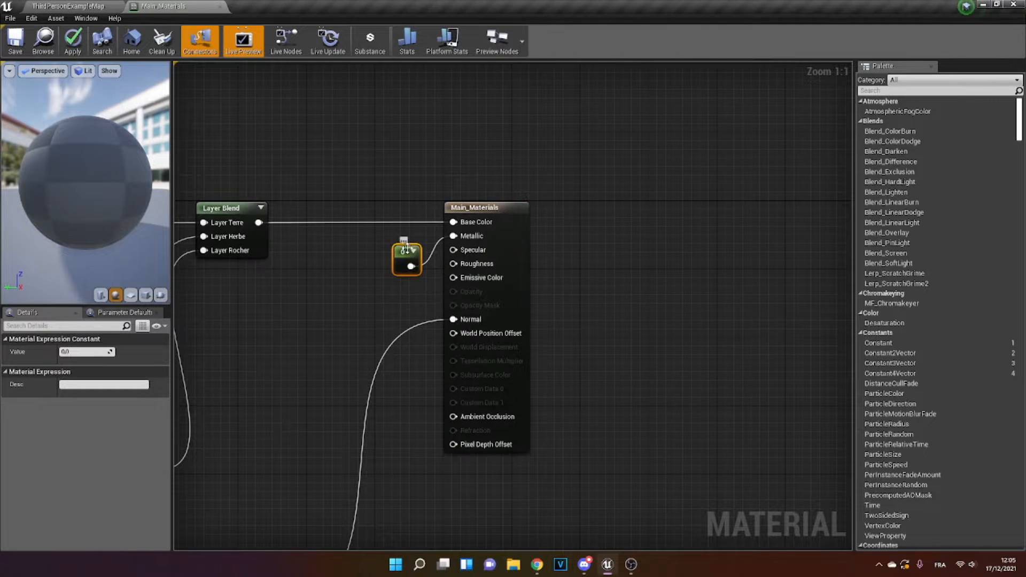
{"action": "key", "text": "ctrl+v"}
{"action": "left_click_drag", "start_coordinate": [435, 306], "coordinate": [393, 305]}
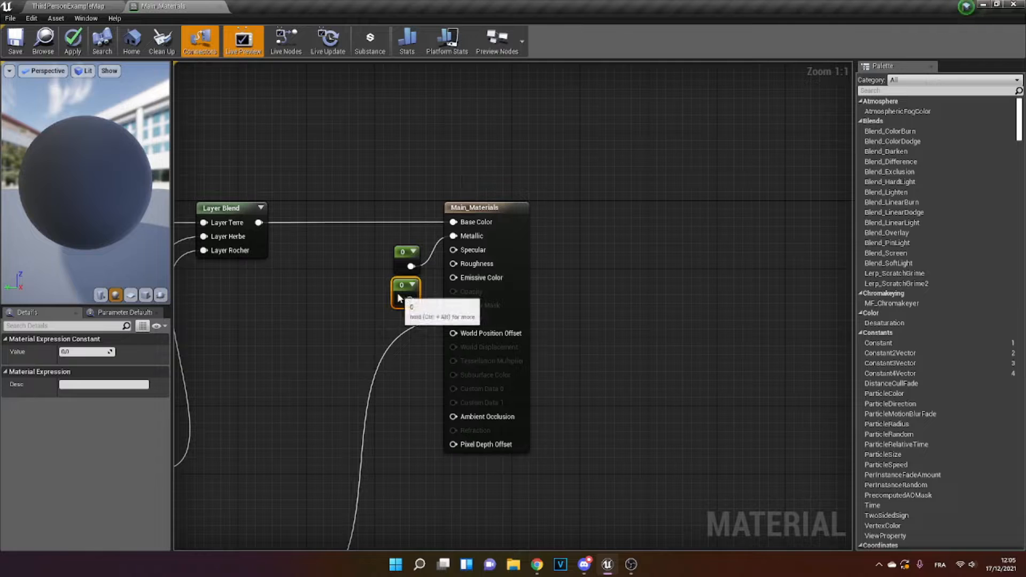
{"action": "left_click_drag", "start_coordinate": [411, 266], "coordinate": [353, 259]}
{"action": "left_click", "coordinate": [384, 243]}
{"action": "left_click_drag", "start_coordinate": [398, 298], "coordinate": [372, 296]}
{"action": "mouse_move", "coordinate": [367, 290]}
{"action": "left_mouse_down"}
{"action": "mouse_move", "coordinate": [454, 266]}
{"action": "mouse_move", "coordinate": [453, 251]}
{"action": "left_mouse_up"}
Paste a third 0 constant below the others, wire it into Roughness, and save the material
{"action": "key", "text": "ctrl+v"}
{"action": "left_click_drag", "start_coordinate": [371, 323], "coordinate": [461, 278]}
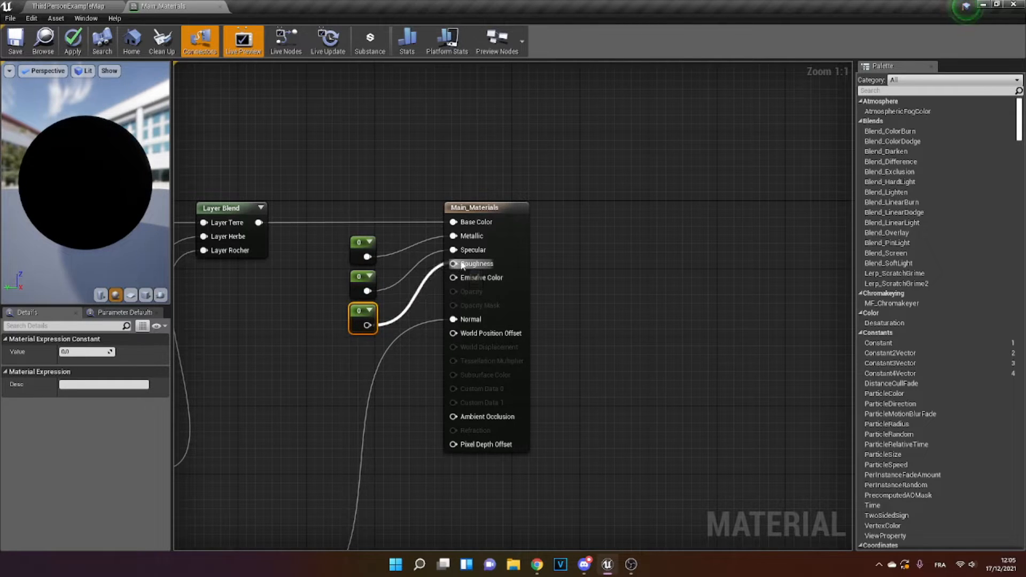
{"action": "left_click", "coordinate": [428, 291]}
{"action": "key", "text": "ctrl+s"}
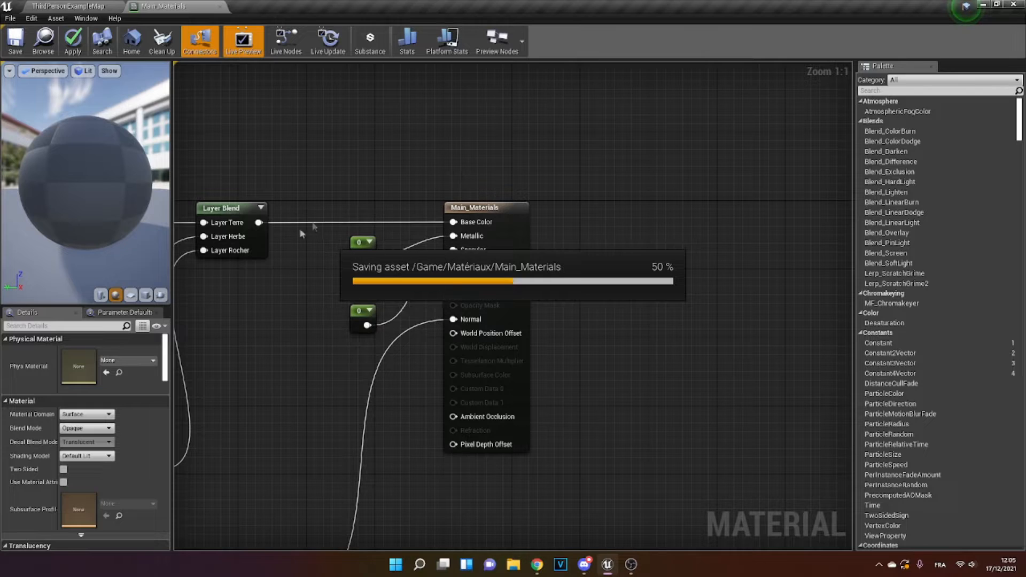
Set the constant feeding Specular to 0.1 and select the Roughness constant
{"action": "left_click", "coordinate": [354, 256]}
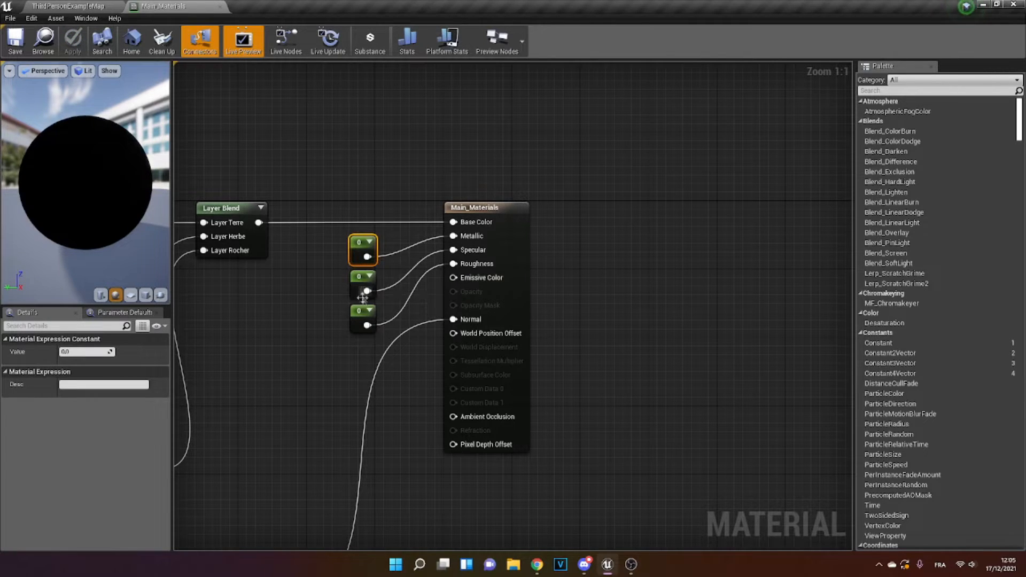
{"action": "left_click", "coordinate": [363, 283]}
{"action": "left_click", "coordinate": [81, 351]}
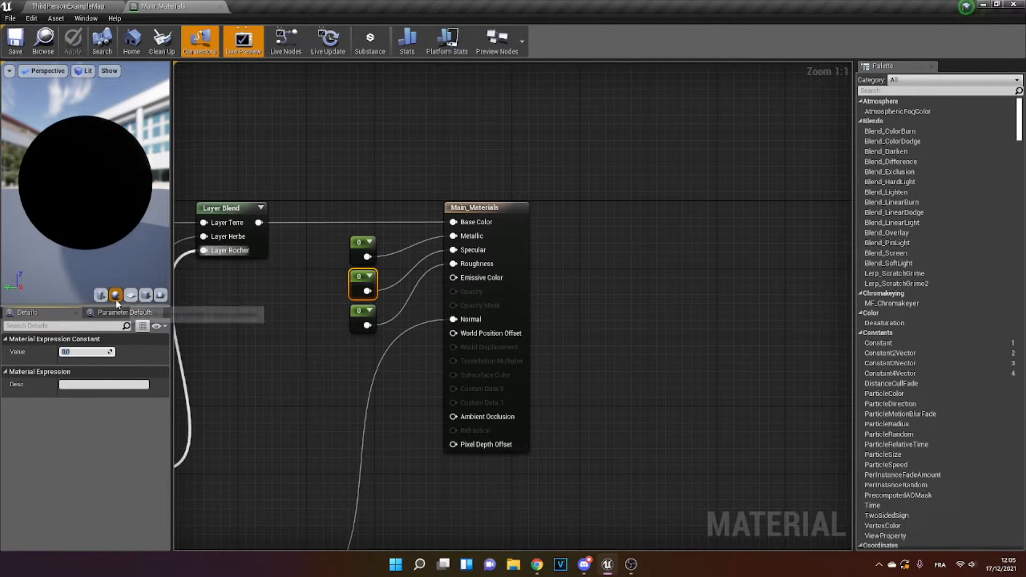
{"action": "type", "text": "0.1"}
{"action": "key", "text": "Return"}
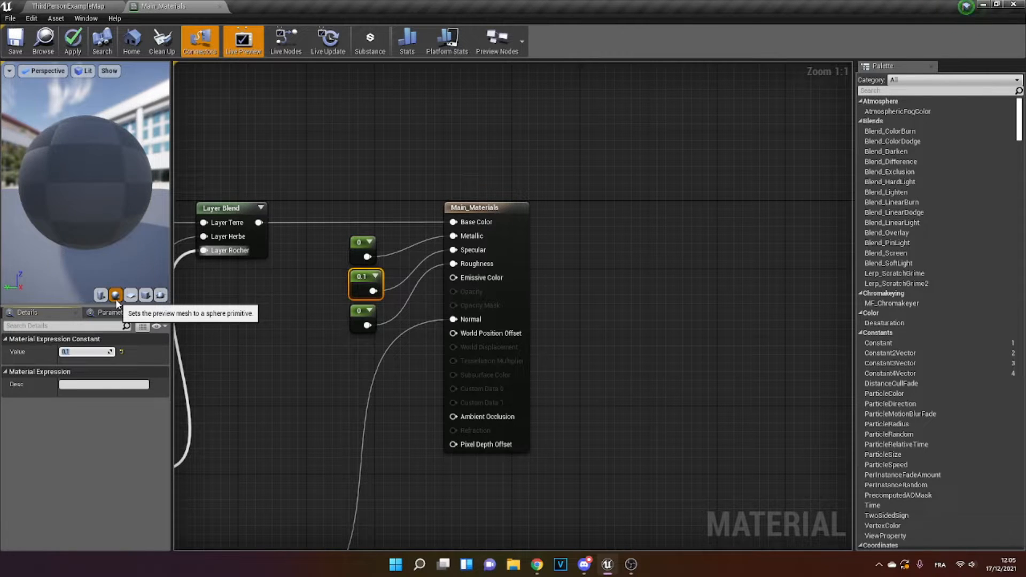
{"action": "left_click", "coordinate": [363, 319]}
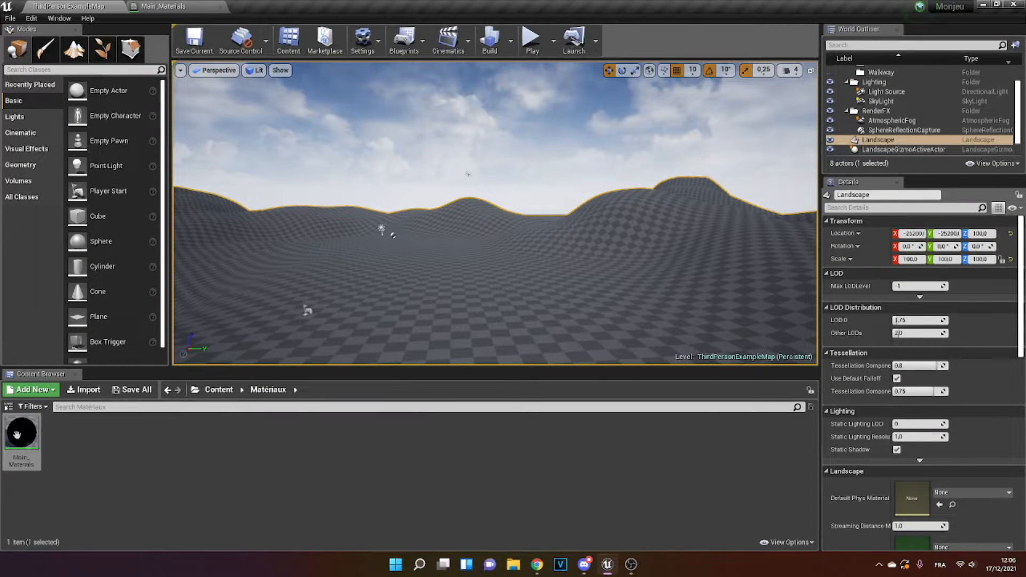
Assign Main_Materials as the landscape's material and switch the landscape editing mode to Paint
{"action": "left_click_drag", "start_coordinate": [17, 434], "coordinate": [939, 549]}
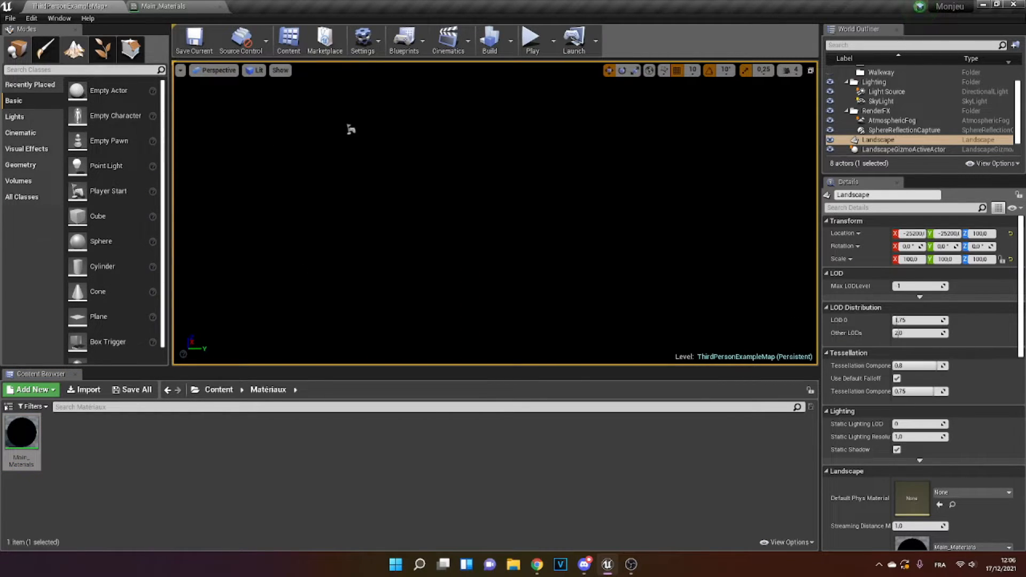
{"action": "left_click", "coordinate": [74, 54]}
{"action": "left_click", "coordinate": [115, 80]}
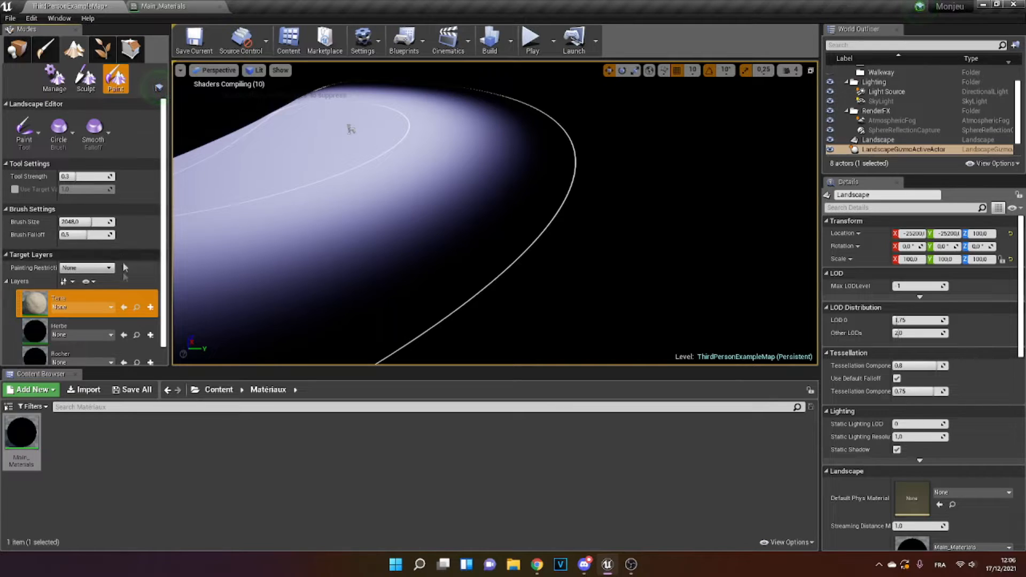
Create a weight-blended layer info for the Terre layer, named Terre_LayerInfo, in the Matériaux folder
{"action": "left_click", "coordinate": [150, 308]}
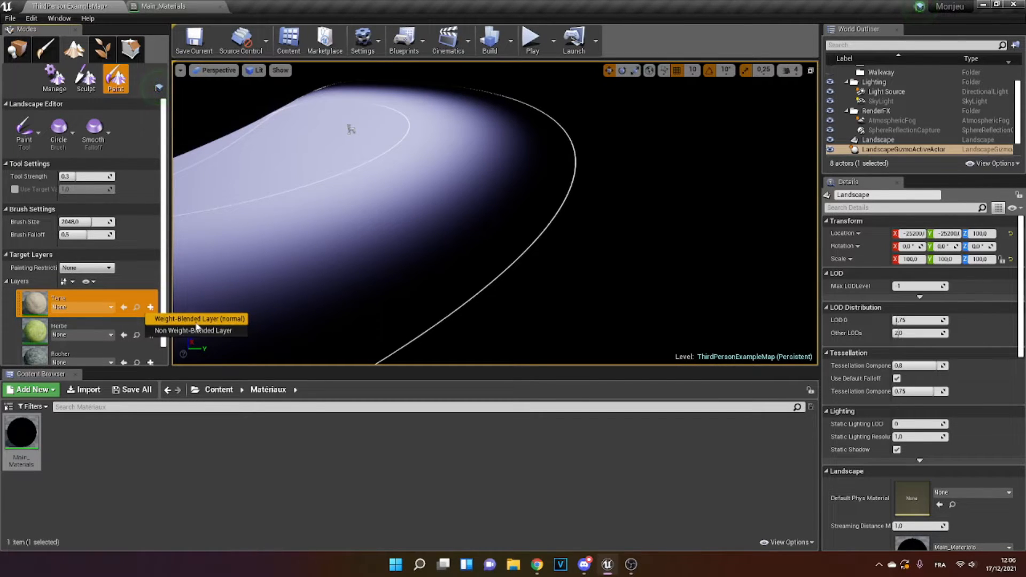
{"action": "left_click", "coordinate": [207, 319]}
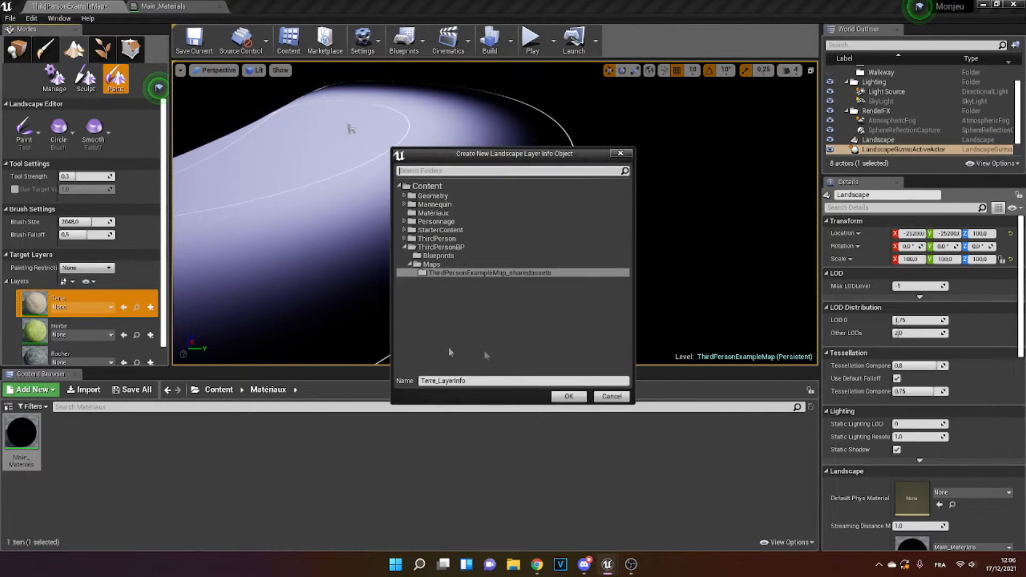
{"action": "left_click", "coordinate": [455, 265]}
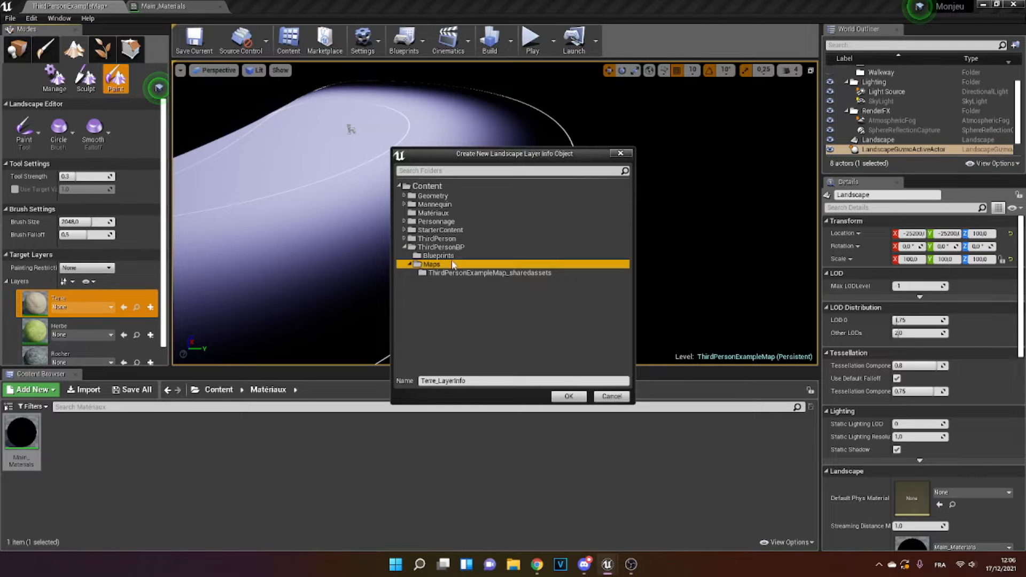
{"action": "left_click", "coordinate": [453, 213]}
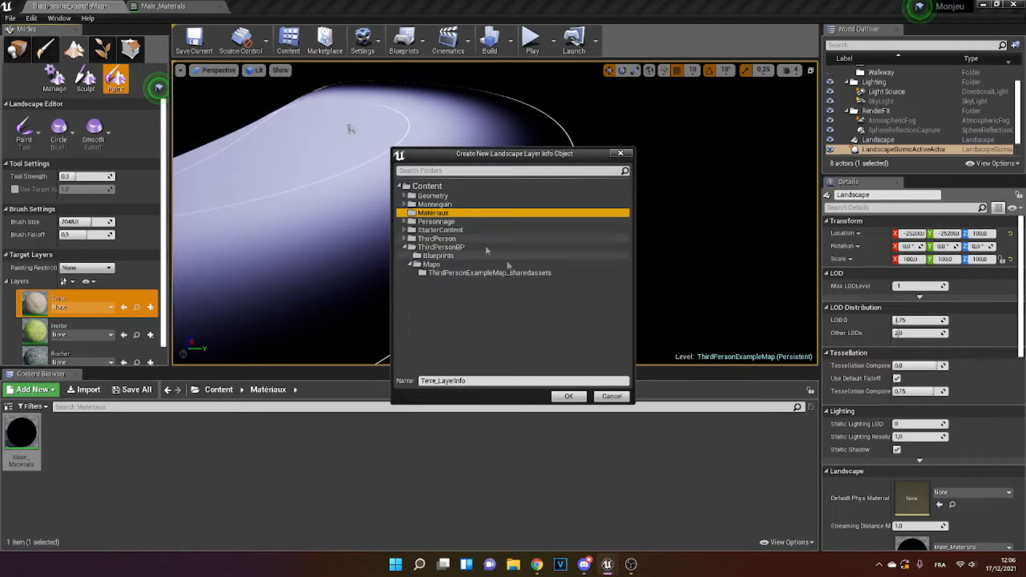
{"action": "left_click", "coordinate": [576, 398]}
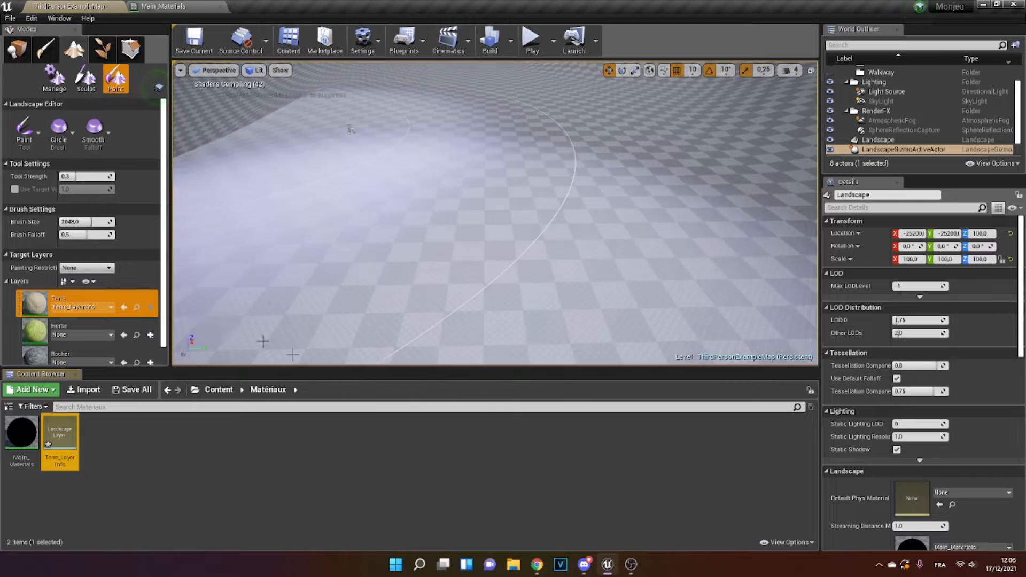
Create a weight-blended layer info for the Herbe layer, named Herbe_LayerInfo, in the Matériaux folder
{"action": "left_click", "coordinate": [151, 335]}
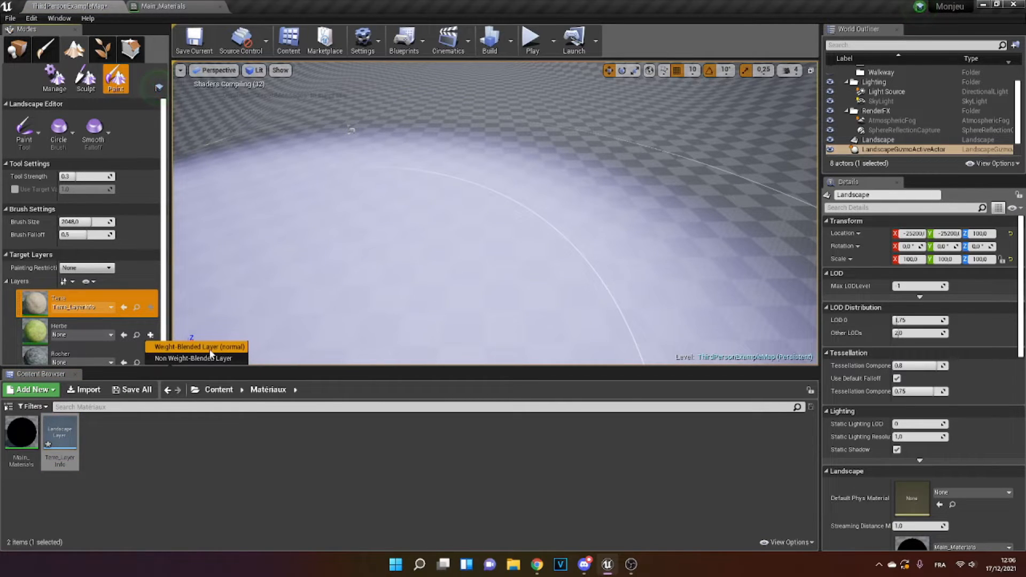
{"action": "left_click", "coordinate": [210, 348]}
{"action": "left_click", "coordinate": [476, 214]}
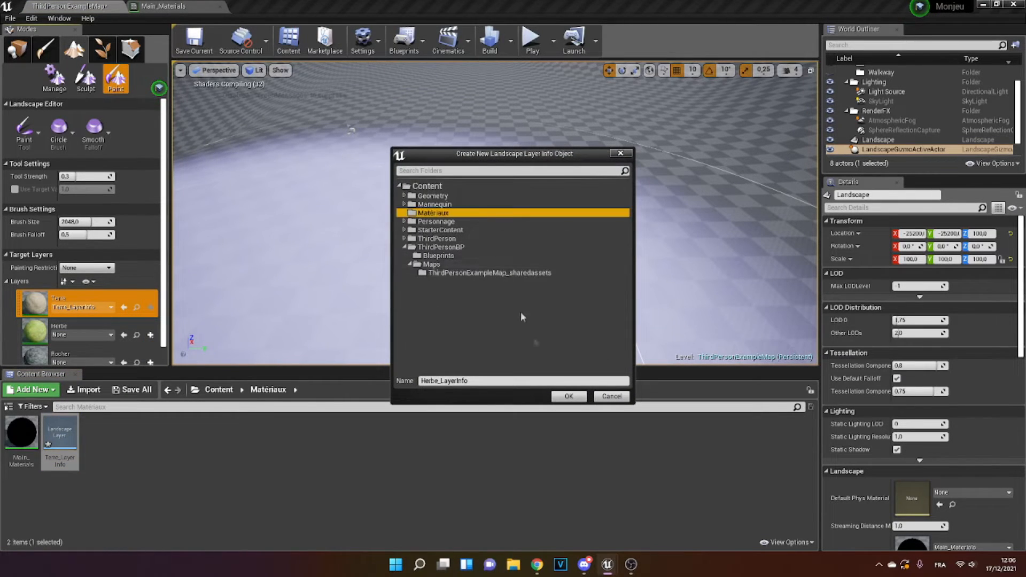
{"action": "left_click", "coordinate": [568, 396]}
Create a weight-blended layer info for the Rocher layer, named Rocher_LayerInfo, in the Matériaux folder
{"action": "left_click", "coordinate": [150, 362]}
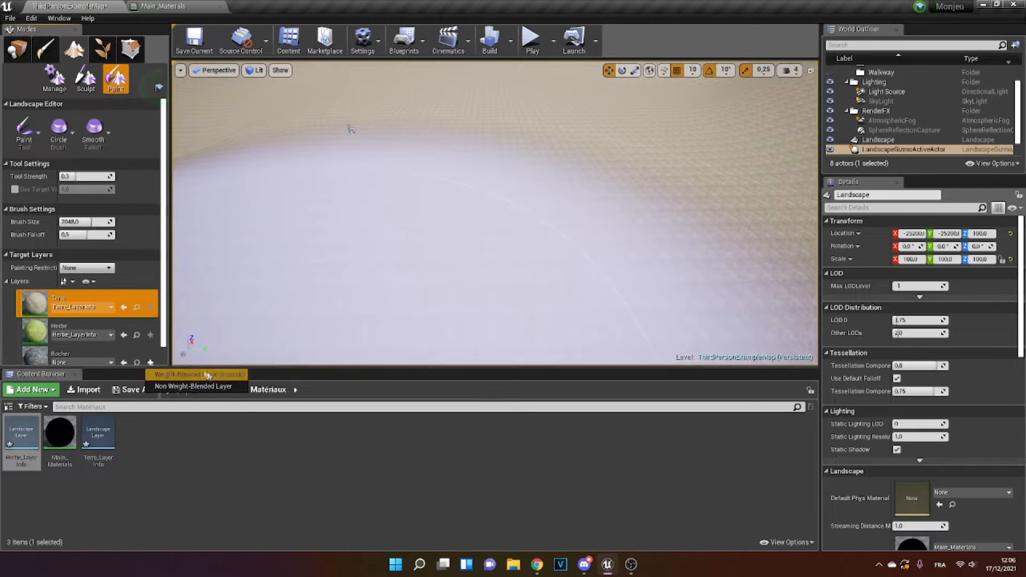
{"action": "left_click", "coordinate": [205, 374]}
{"action": "left_click", "coordinate": [481, 213]}
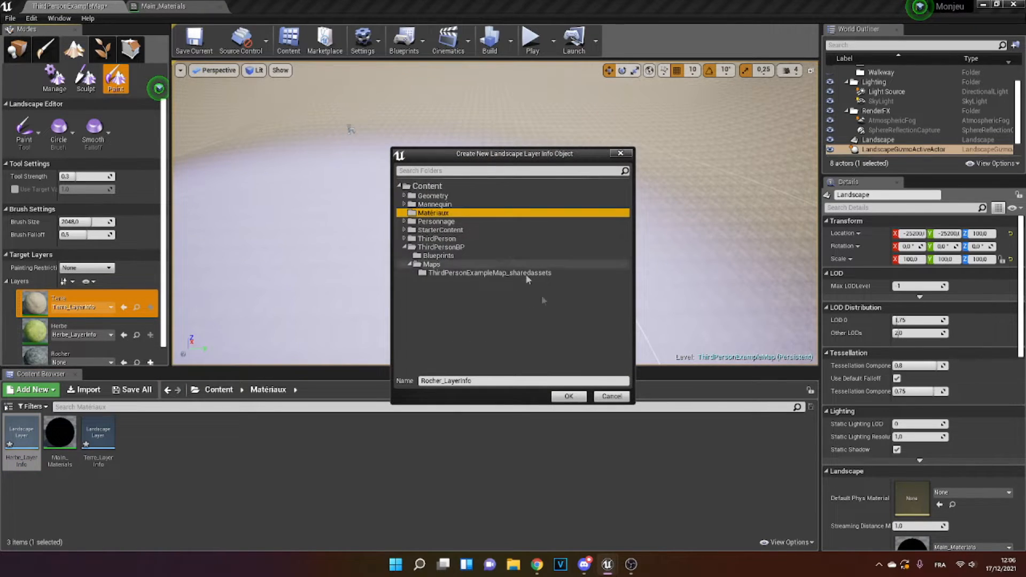
{"action": "left_click", "coordinate": [577, 400]}
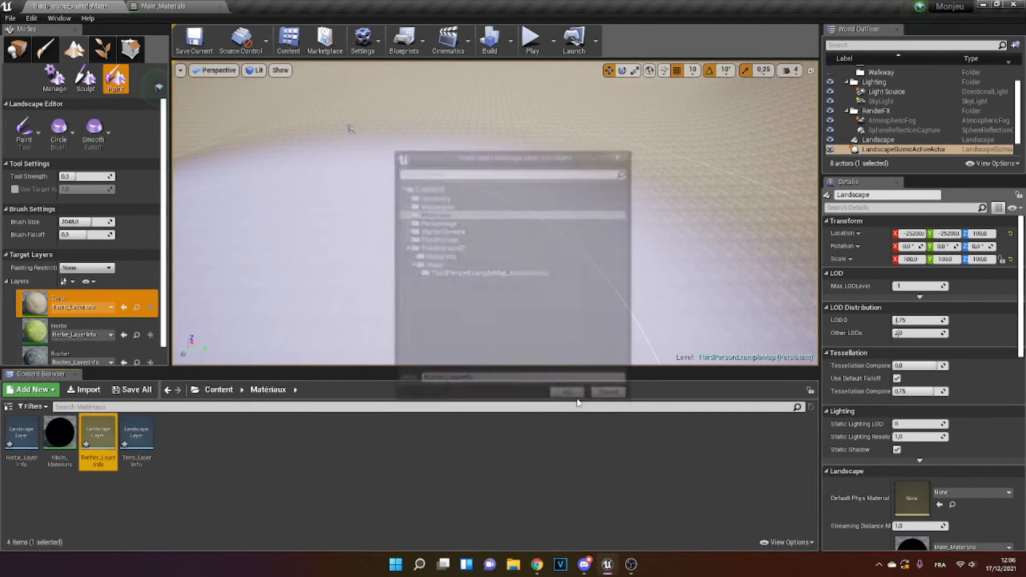
Select the Terre, Rocher and Herbe layer info assets and return to the Content folder
{"action": "left_click", "coordinate": [146, 431]}
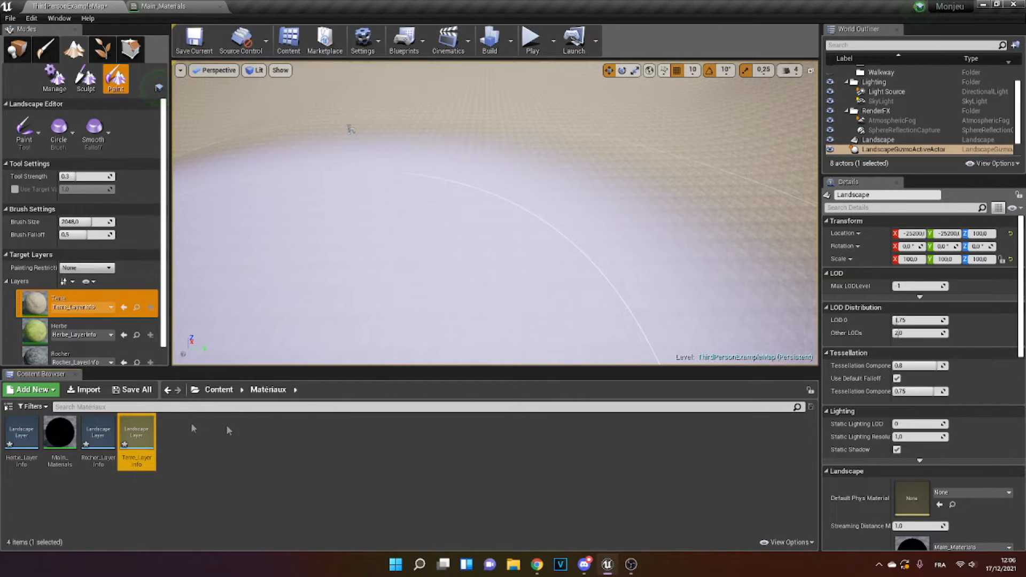
{"action": "left_click", "coordinate": [98, 432], "text": "ctrl"}
{"action": "left_click", "coordinate": [22, 434], "text": "ctrl"}
{"action": "right_click_drag", "start_coordinate": [352, 290], "coordinate": [372, 231]}
{"action": "left_click", "coordinate": [219, 389]}
Play the level, run the character across the textured dunes, and stop the session
{"action": "left_click", "coordinate": [535, 43]}
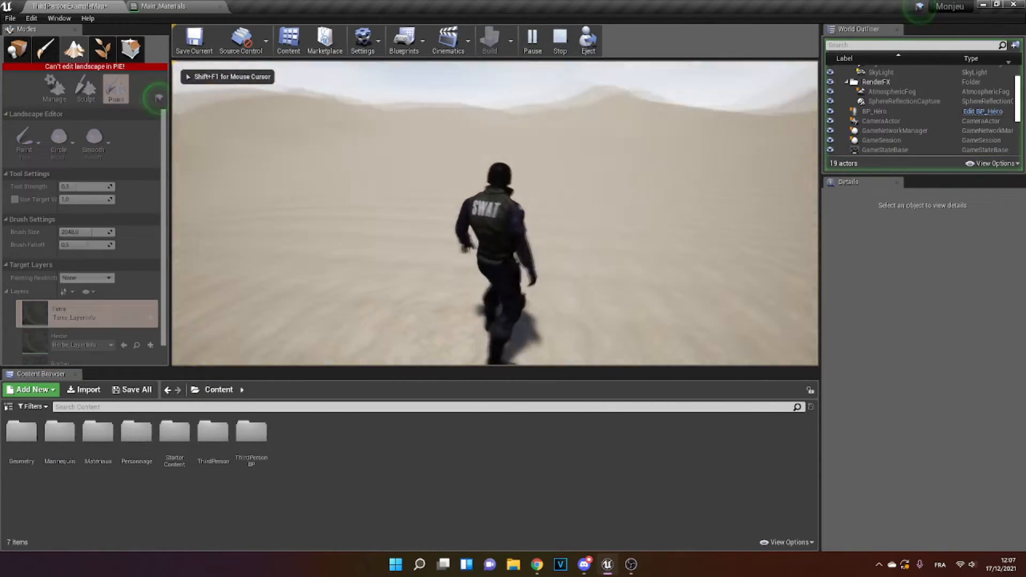
{"action": "key", "text": "w"}
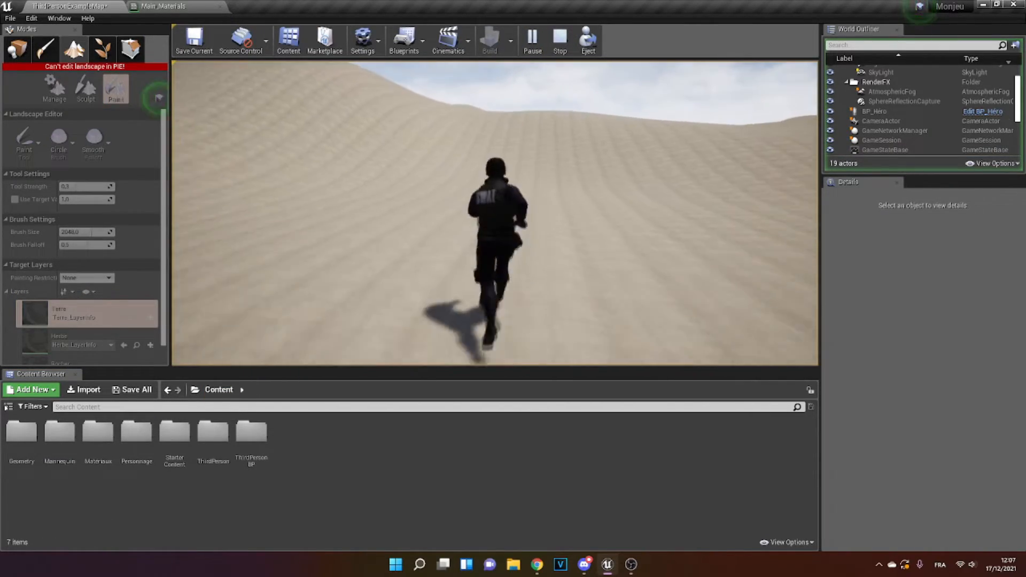
{"action": "key", "text": "Escape"}
Paint the Herbe layer in patches over the landscape's hills and play the level
{"action": "mouse_move", "coordinate": [593, 125]}
{"action": "right_mouse_down"}
{"action": "mouse_move", "coordinate": [502, 91]}
{"action": "mouse_move", "coordinate": [470, 139]}
{"action": "right_mouse_up"}
{"action": "left_click_drag", "start_coordinate": [382, 242], "coordinate": [510, 261]}
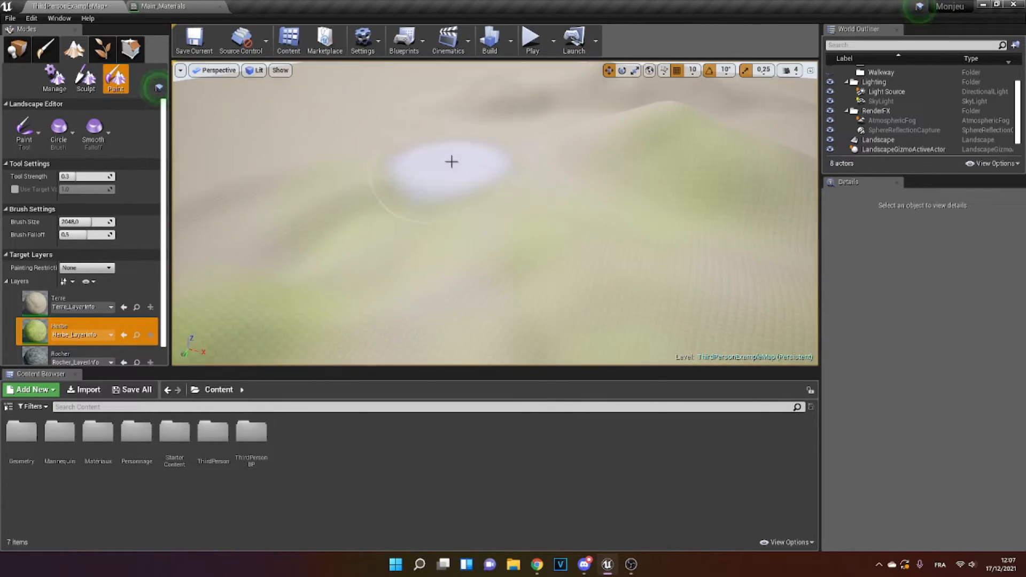
{"action": "key", "text": "alt+p"}
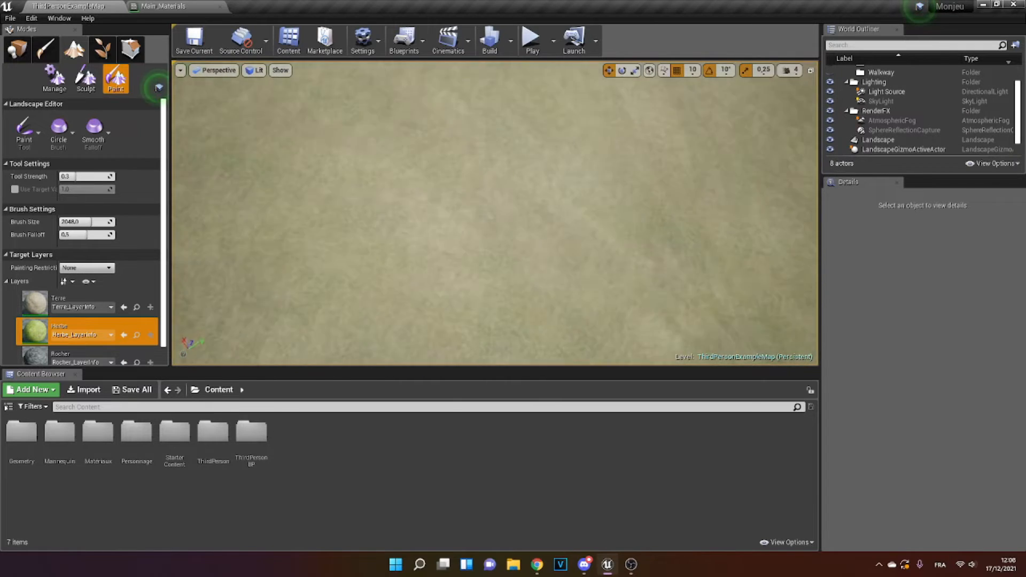
Inspect the painted grass patches on the landscape from close up and from a distance
{"action": "right_click_drag", "start_coordinate": [495, 214], "coordinate": [471, 150]}
{"action": "mouse_move", "coordinate": [609, 114]}
{"action": "right_mouse_down"}
{"action": "mouse_move", "coordinate": [408, 174]}
{"action": "mouse_move", "coordinate": [372, 174]}
{"action": "right_mouse_up"}
{"action": "mouse_move", "coordinate": [322, 229]}
{"action": "right_mouse_down"}
{"action": "mouse_move", "coordinate": [517, 186]}
{"action": "mouse_move", "coordinate": [421, 176]}
{"action": "mouse_move", "coordinate": [385, 185]}
{"action": "right_mouse_up"}
{"action": "key", "text": "ctrl+z"}
{"action": "mouse_move", "coordinate": [517, 208]}
{"action": "right_mouse_down"}
{"action": "mouse_move", "coordinate": [298, 148]}
{"action": "mouse_move", "coordinate": [406, 155]}
{"action": "right_mouse_up"}
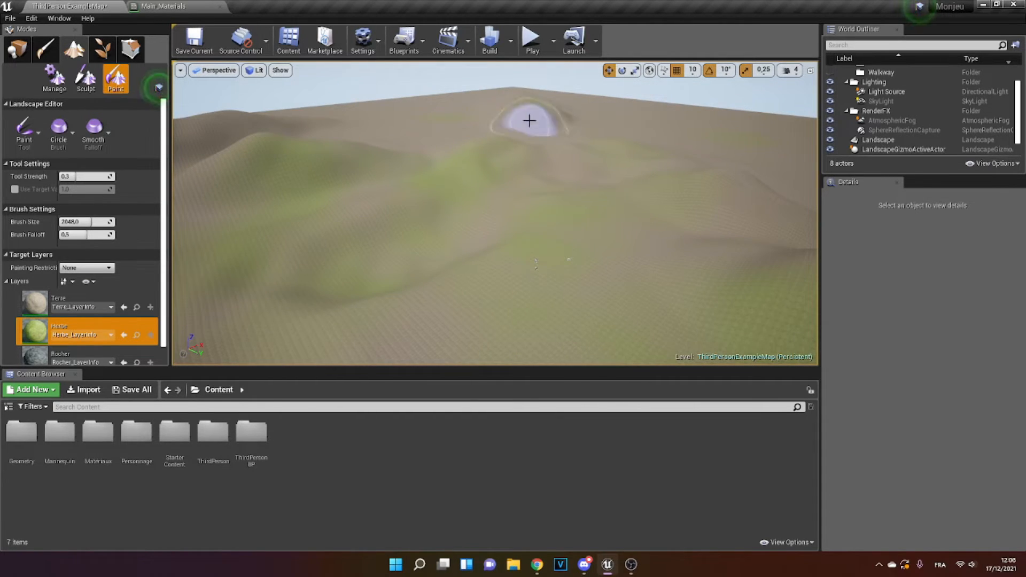
{"action": "mouse_move", "coordinate": [533, 119]}
{"action": "right_mouse_down"}
{"action": "mouse_move", "coordinate": [470, 85]}
{"action": "mouse_move", "coordinate": [692, 214]}
{"action": "mouse_move", "coordinate": [423, 222]}
{"action": "mouse_move", "coordinate": [406, 176]}
{"action": "right_mouse_up"}
{"action": "right_click_drag", "start_coordinate": [569, 401], "coordinate": [516, 227]}
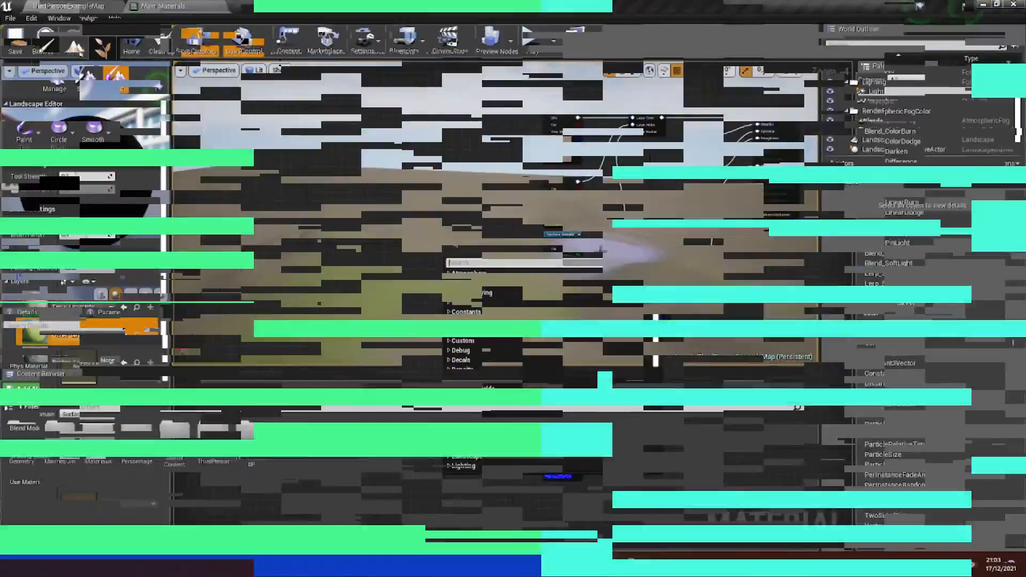
Add a Texture Coordinate node to Main_Materials, placed before the Texture Samples
{"action": "type", "text": "texture cpo"}
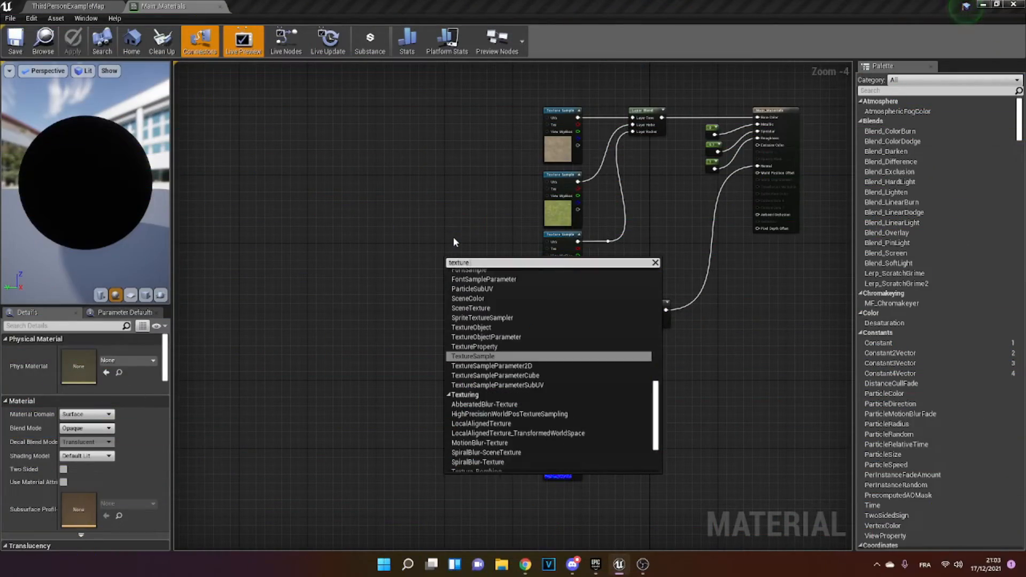
{"action": "key", "text": "BackSpace"}
{"action": "key", "text": "BackSpace"}
{"action": "type", "text": "ooo"}
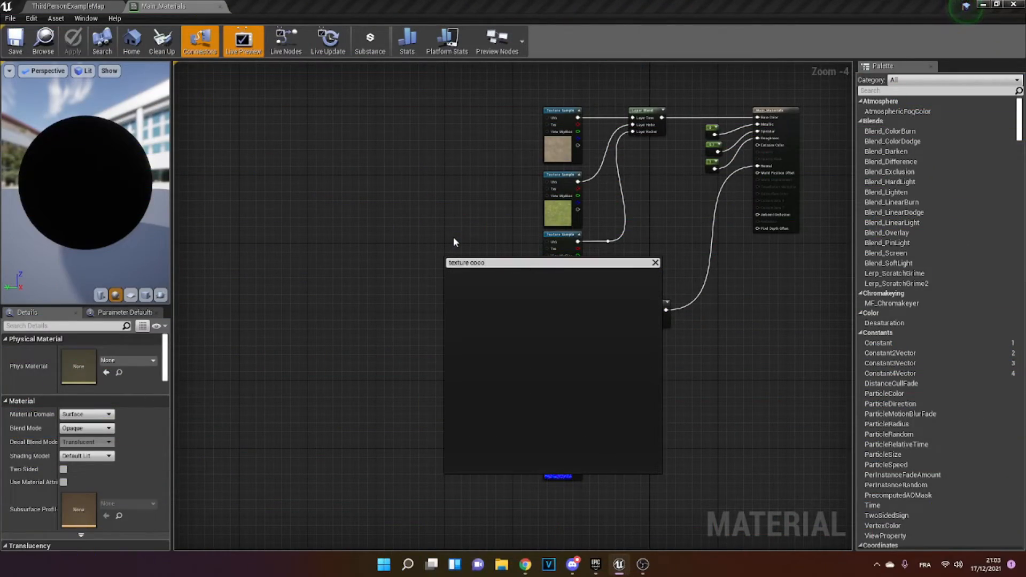
{"action": "key", "text": "Return"}
{"action": "scroll", "coordinate": [453, 241], "scroll_direction": "up", "scroll_amount": 4}
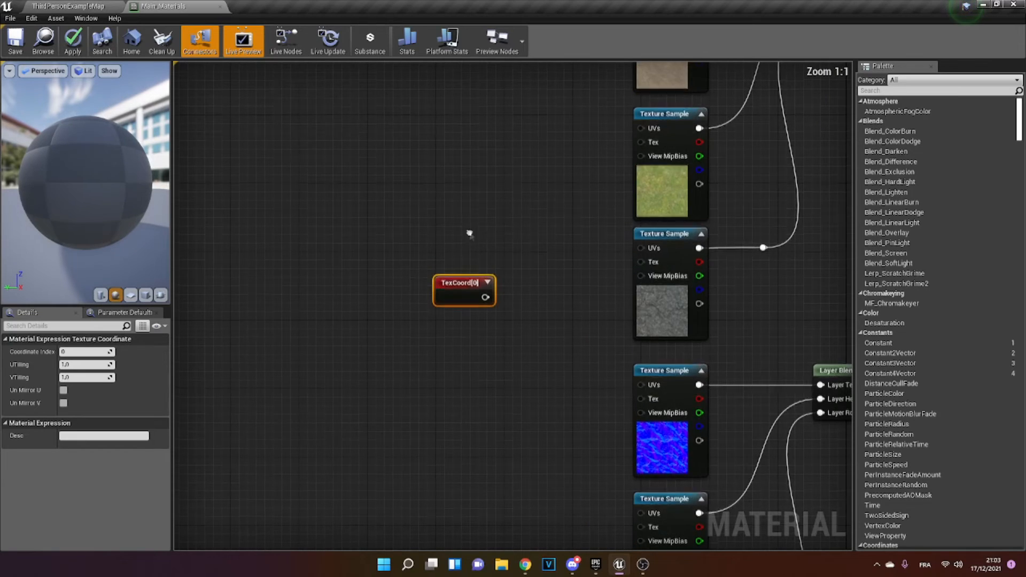
{"action": "right_click_drag", "start_coordinate": [469, 233], "coordinate": [475, 369]}
Wire the TexCoord node into the UVs of the gravel, grass and rock colour Texture Samples
{"action": "left_click_drag", "start_coordinate": [487, 441], "coordinate": [533, 386]}
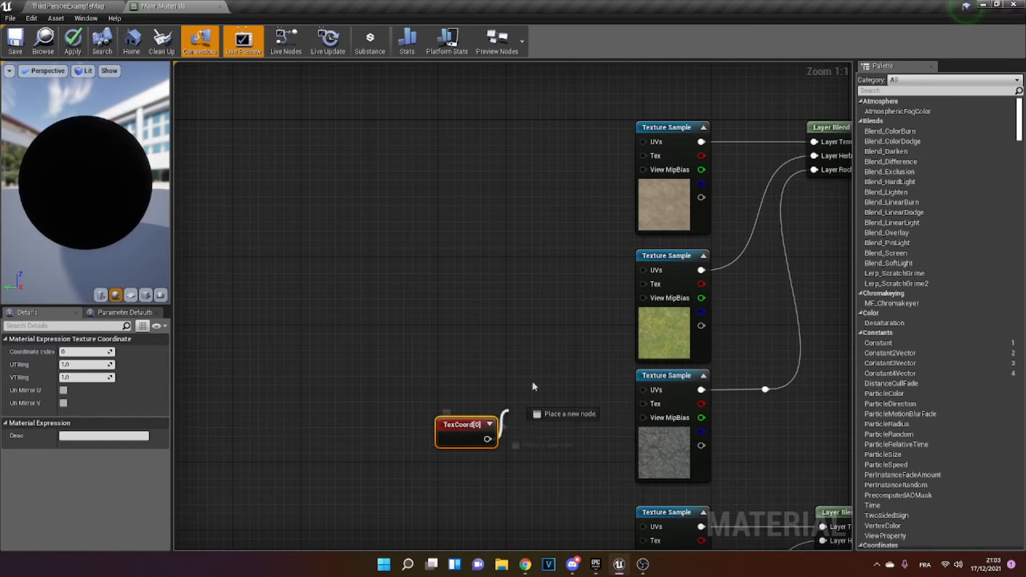
{"action": "left_click_drag", "start_coordinate": [652, 143], "coordinate": [652, 143]}
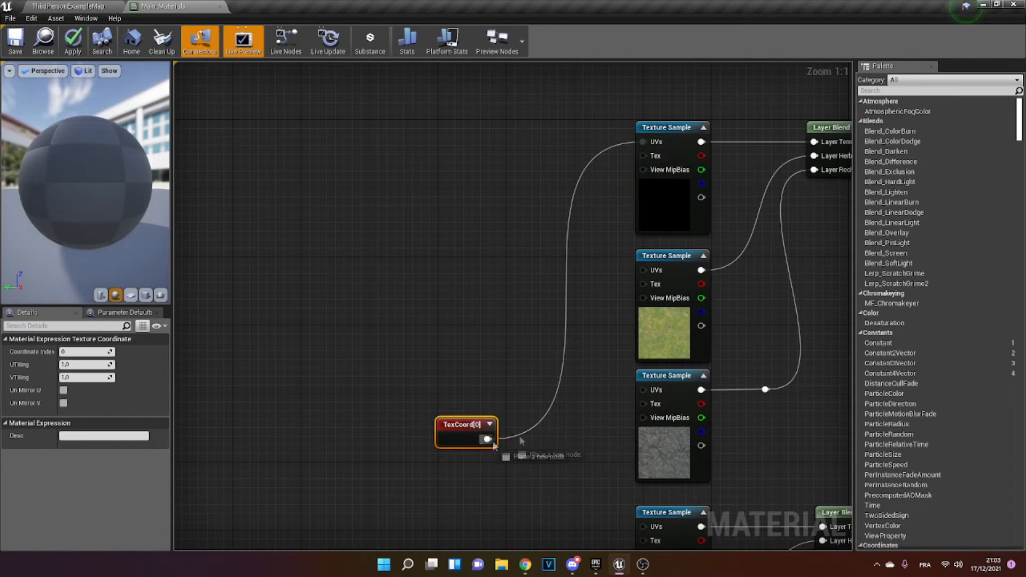
{"action": "left_click_drag", "start_coordinate": [662, 269], "coordinate": [662, 269]}
{"action": "left_click_drag", "start_coordinate": [487, 440], "coordinate": [647, 392]}
{"action": "scroll", "coordinate": [482, 362], "scroll_direction": "down", "scroll_amount": 4}
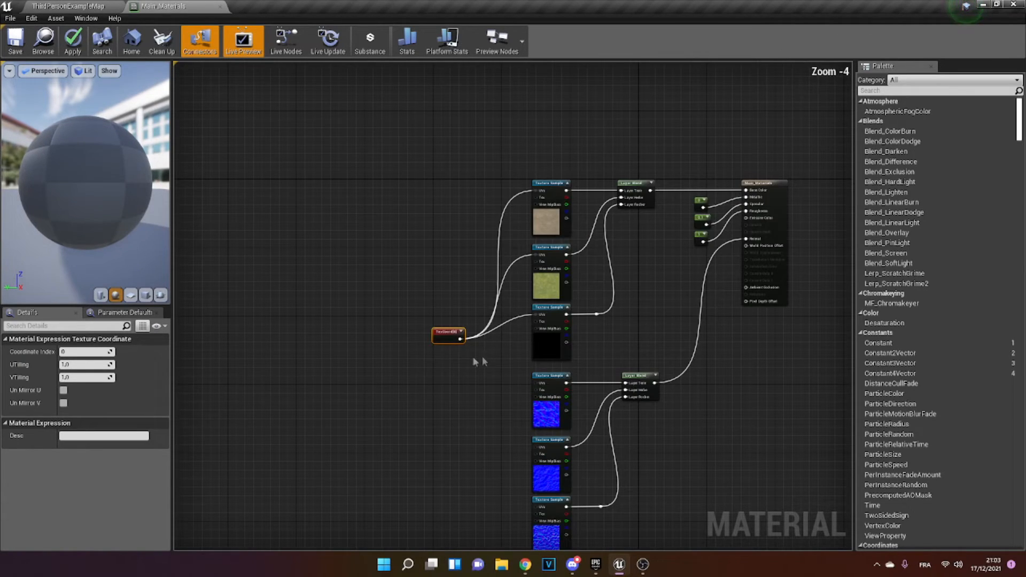
Wire the TexCoord node into the UVs of the three blue normal-map Texture Samples
{"action": "left_click_drag", "start_coordinate": [539, 384], "coordinate": [538, 384]}
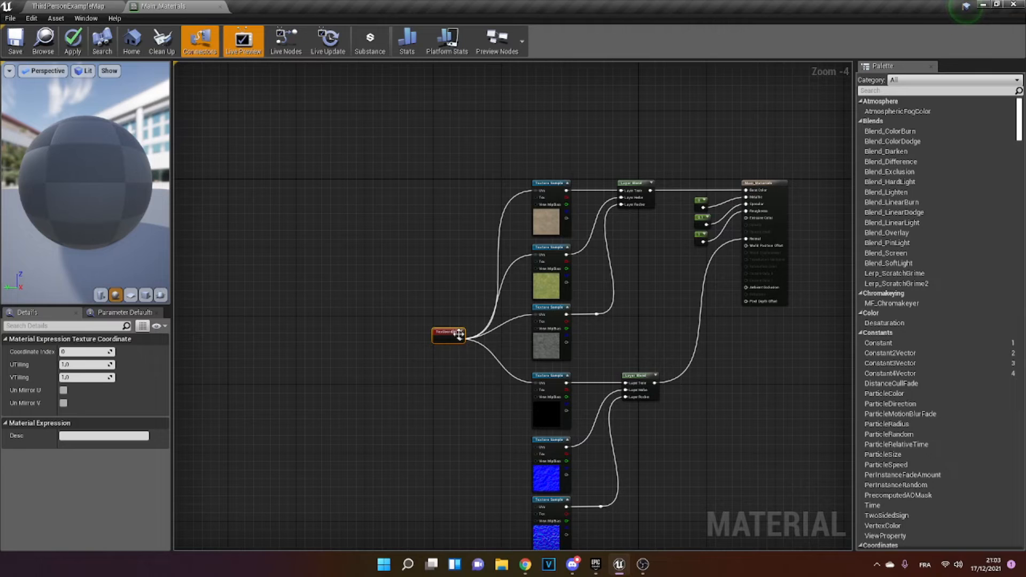
{"action": "left_click_drag", "start_coordinate": [459, 338], "coordinate": [461, 342]}
{"action": "left_click_drag", "start_coordinate": [540, 447], "coordinate": [539, 447]}
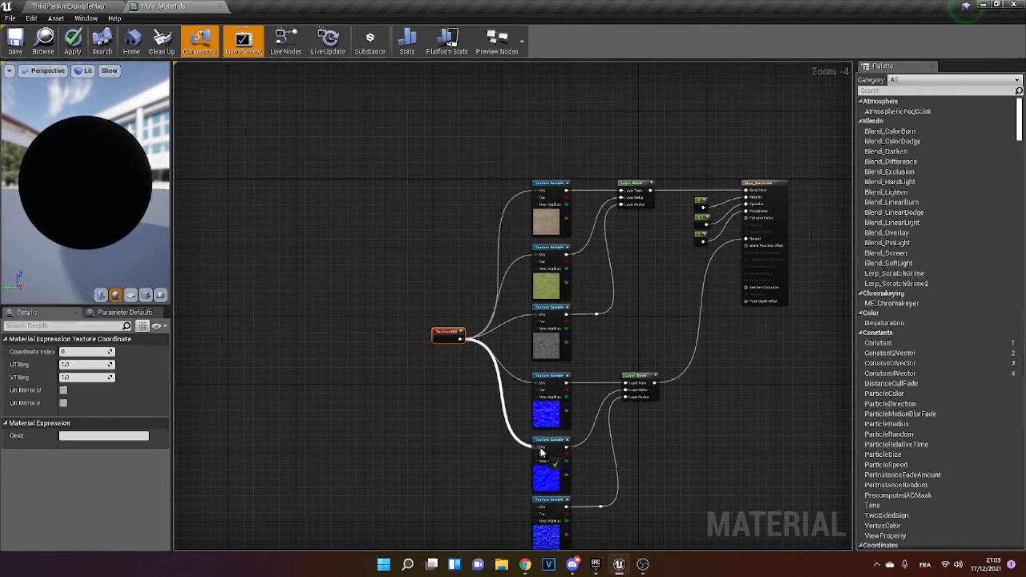
{"action": "left_click_drag", "start_coordinate": [459, 340], "coordinate": [536, 506]}
Set the TexCoord node's UTiling and VTiling to 0.1 and save the material
{"action": "scroll", "coordinate": [473, 367], "scroll_direction": "up", "scroll_amount": 2}
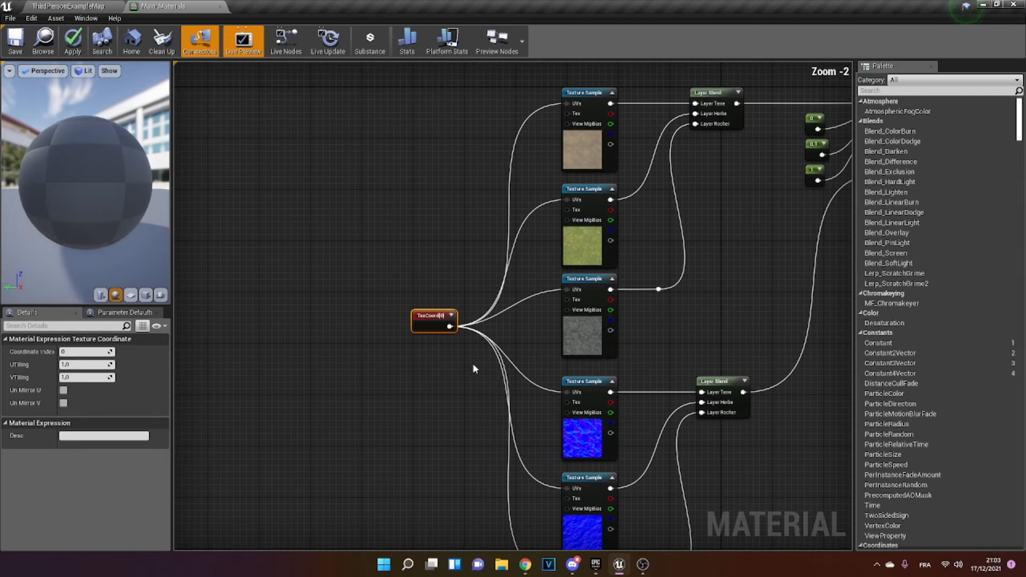
{"action": "left_click", "coordinate": [103, 366]}
{"action": "type", "text": "0.1"}
{"action": "key", "text": "Tab"}
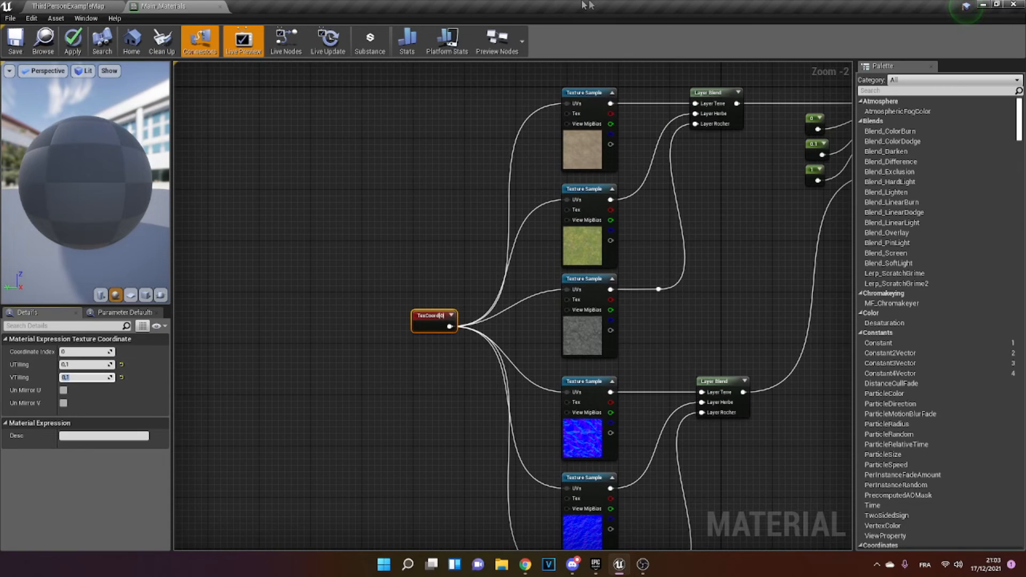
{"action": "left_click", "coordinate": [24, 52]}
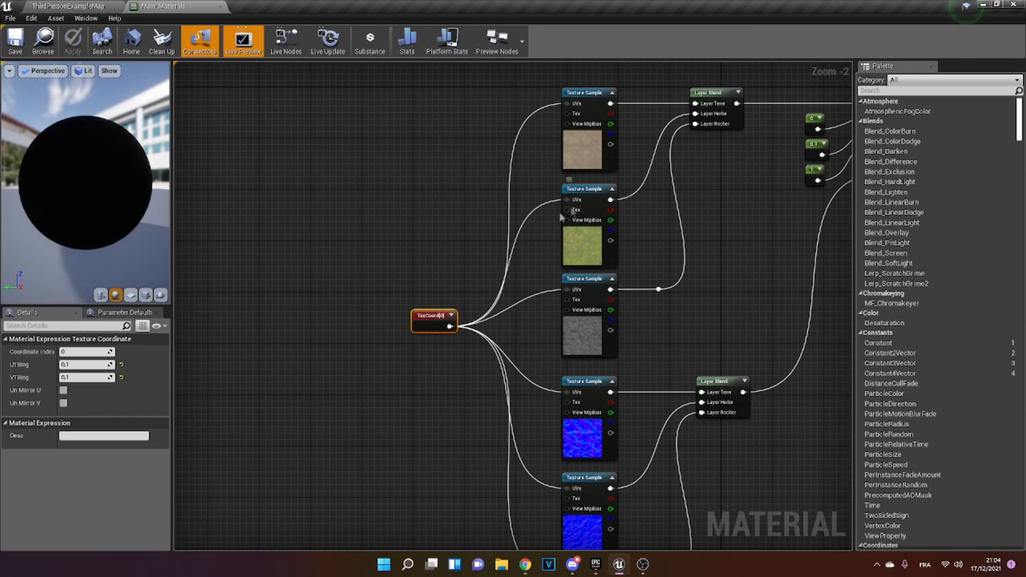
Play the ThirdPersonExampleMap level and walk the character across the landscape to check the ground texture tiling
{"action": "left_click", "coordinate": [118, 5]}
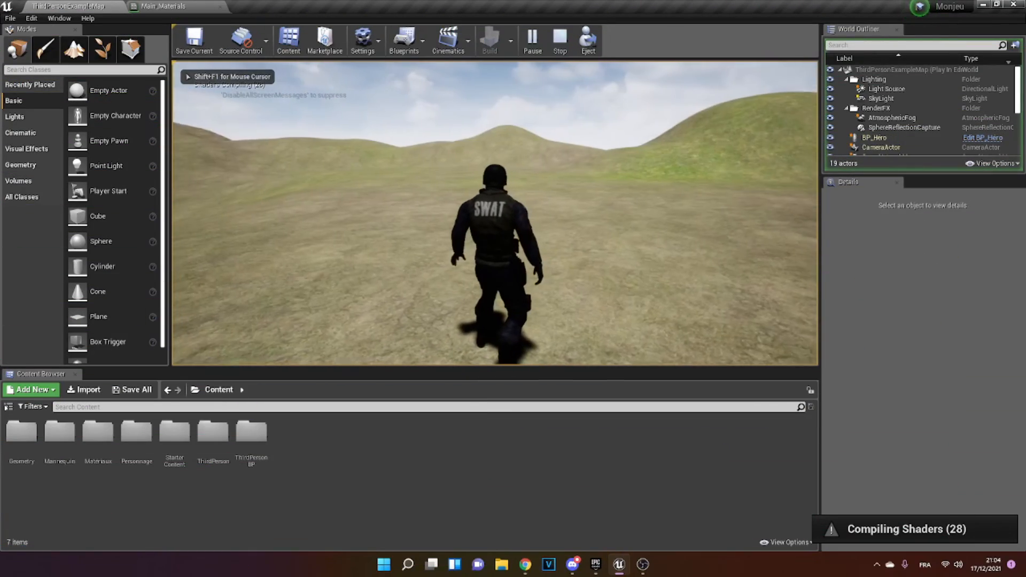
{"action": "key", "text": "d"}
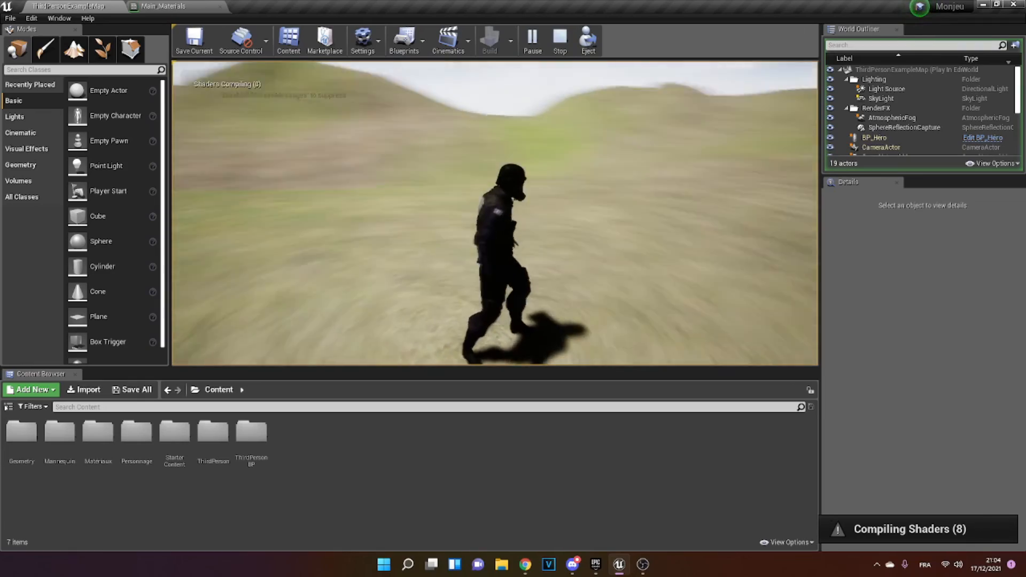
{"action": "key", "text": "w"}
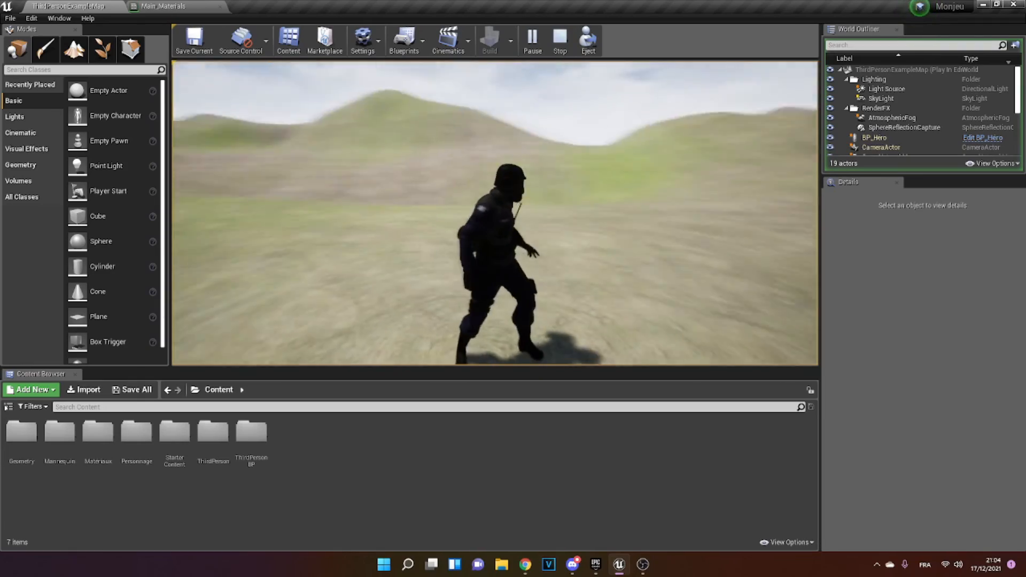
{"action": "key", "text": "w"}
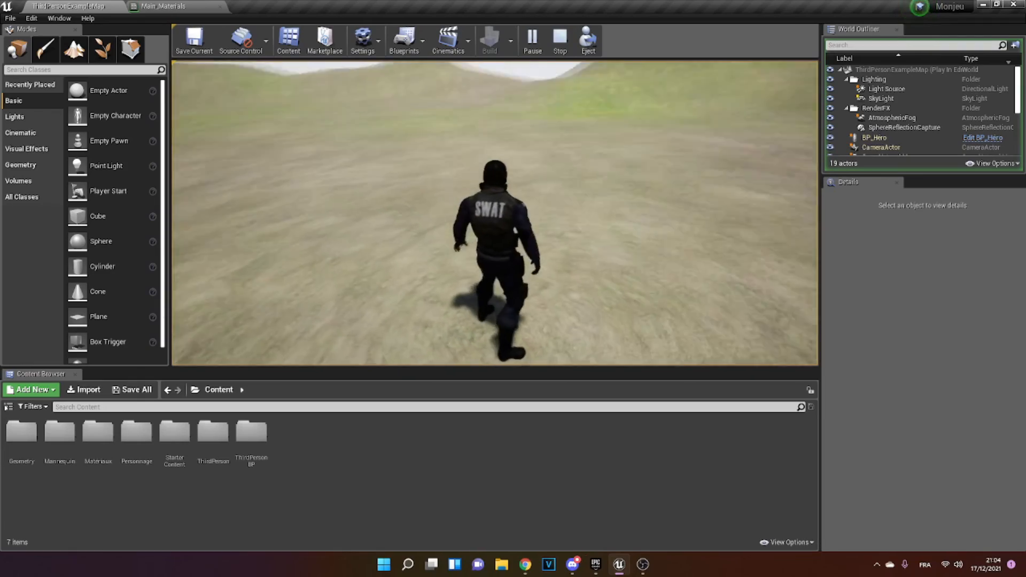